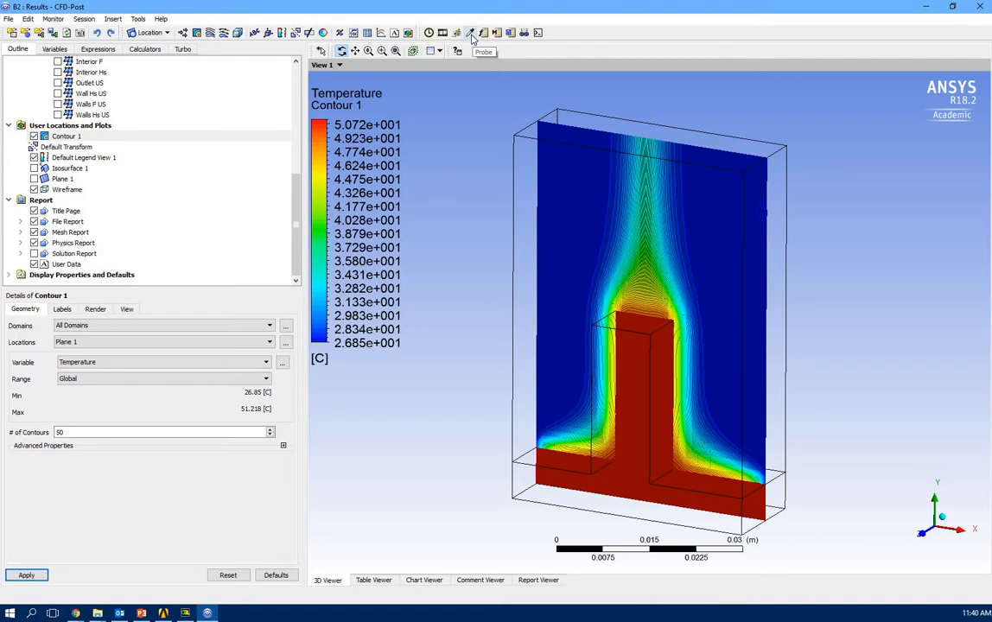
Probe the temperature at the top of the fin and near its base.
{"action": "left_click", "coordinate": [470, 33]}
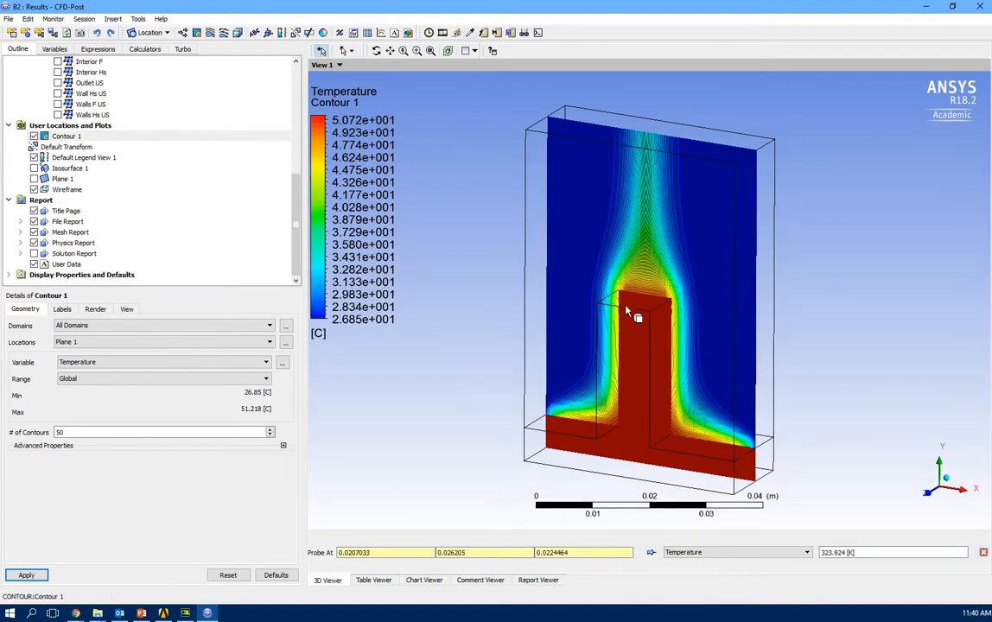
{"action": "mouse_move", "coordinate": [650, 287]}
{"action": "middle_mouse_down"}
{"action": "mouse_move", "coordinate": [659, 306]}
{"action": "mouse_move", "coordinate": [655, 298]}
{"action": "middle_mouse_up"}
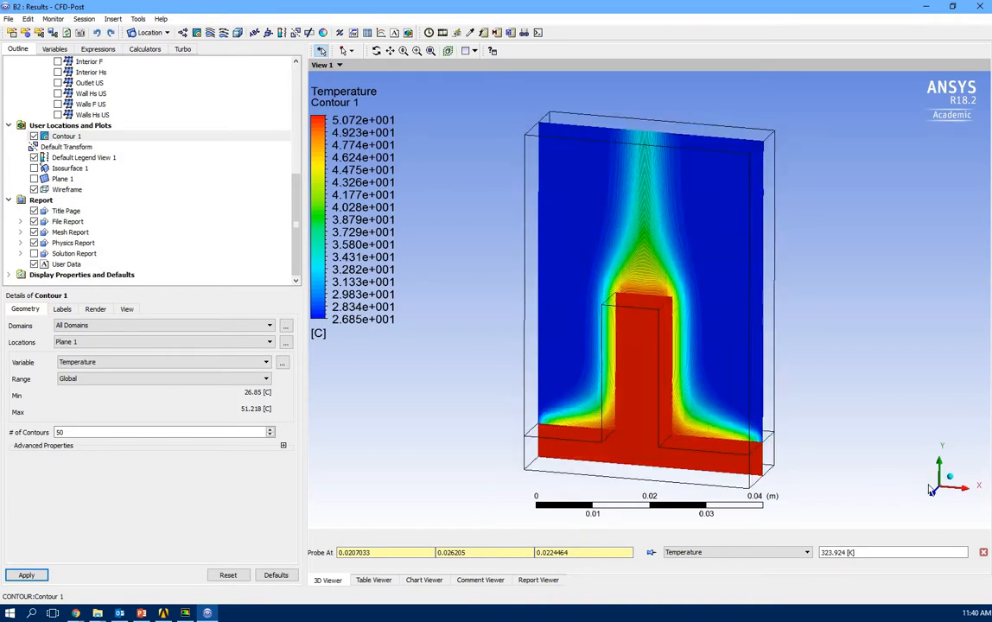
{"action": "left_click", "coordinate": [641, 301]}
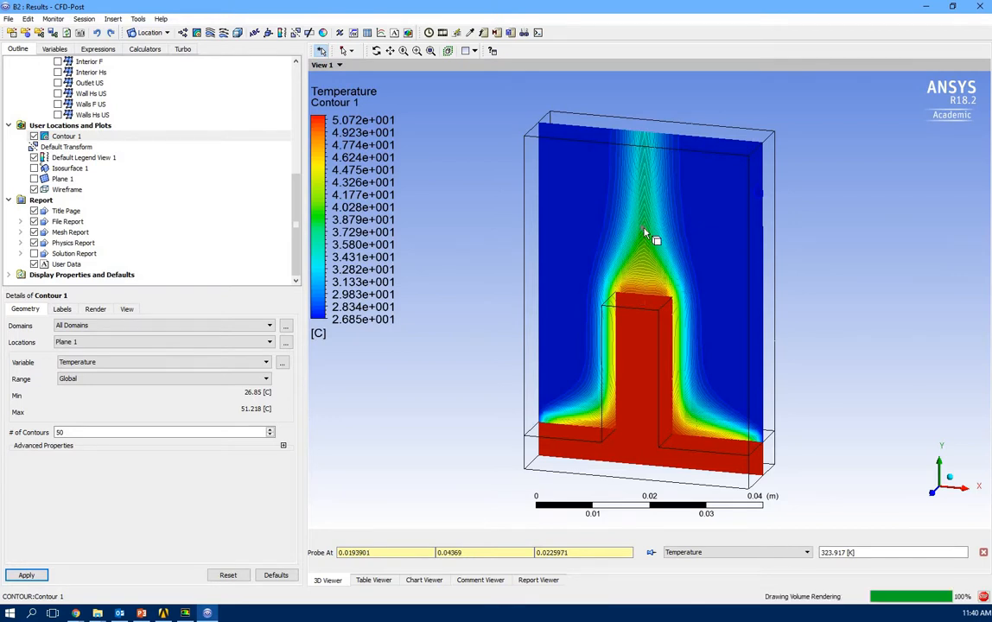
{"action": "left_click_drag", "start_coordinate": [642, 270], "coordinate": [596, 287]}
{"action": "mouse_move", "coordinate": [597, 288]}
{"action": "middle_mouse_down"}
{"action": "mouse_move", "coordinate": [680, 271]}
{"action": "mouse_move", "coordinate": [615, 284]}
{"action": "middle_mouse_up"}
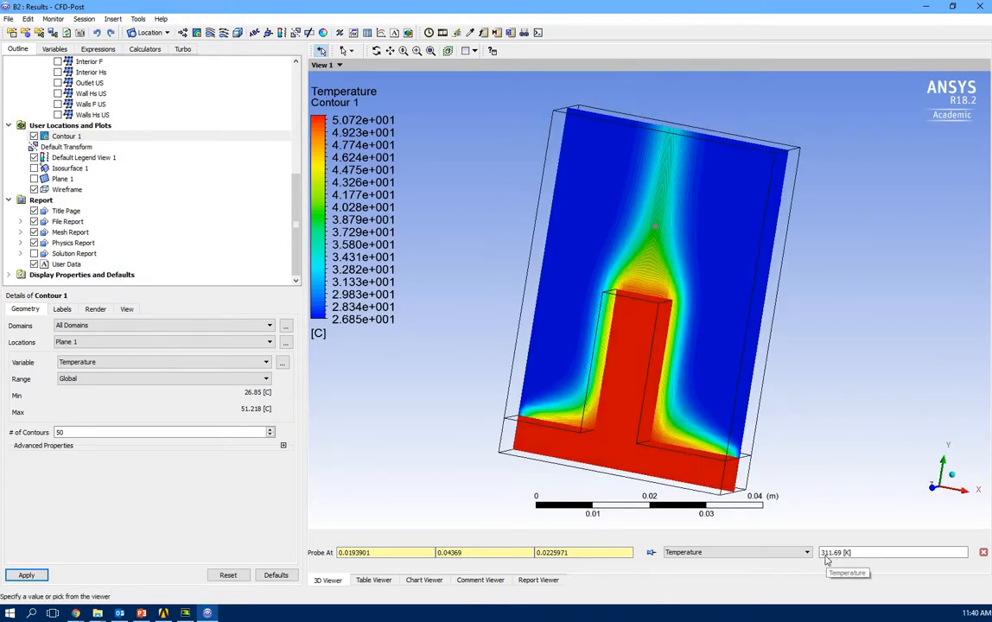
{"action": "left_click", "coordinate": [620, 460]}
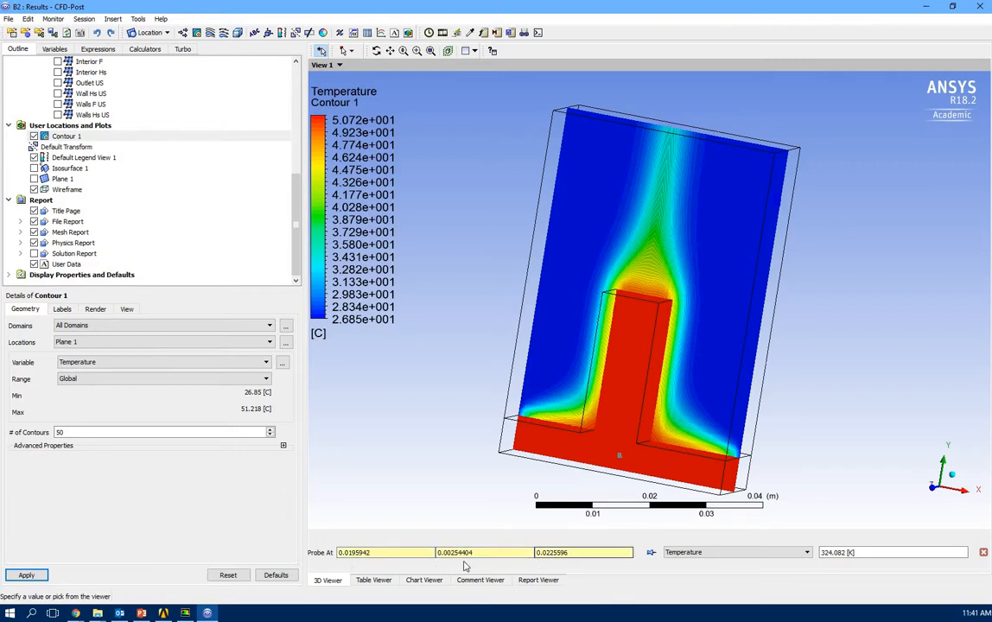
{"action": "mouse_move", "coordinate": [672, 250]}
{"action": "left_mouse_down"}
{"action": "mouse_move", "coordinate": [704, 257]}
{"action": "mouse_move", "coordinate": [704, 245]}
{"action": "mouse_move", "coordinate": [686, 250]}
{"action": "left_mouse_up"}
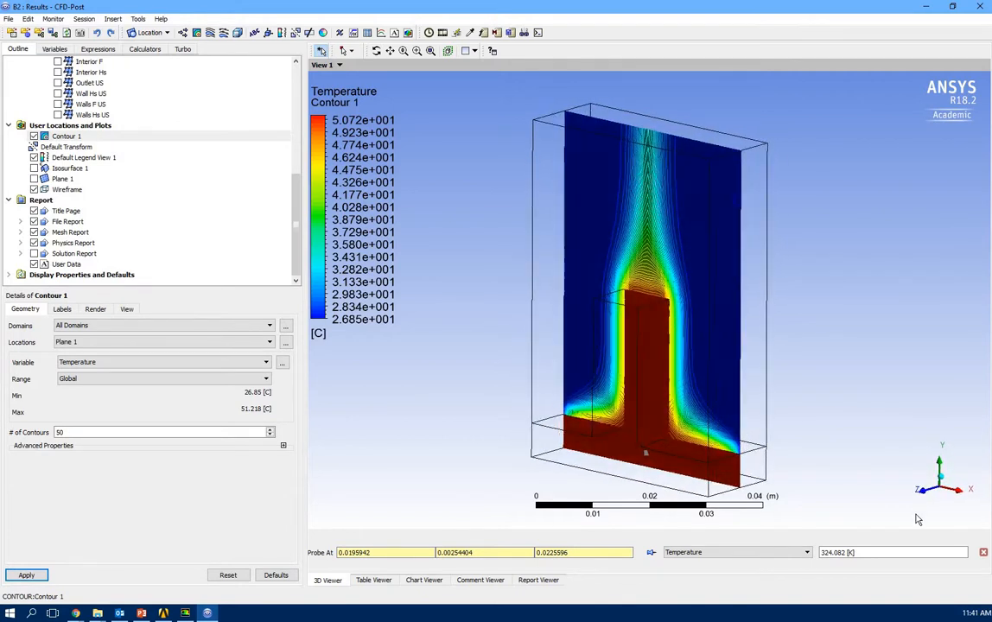
{"action": "left_click", "coordinate": [983, 552]}
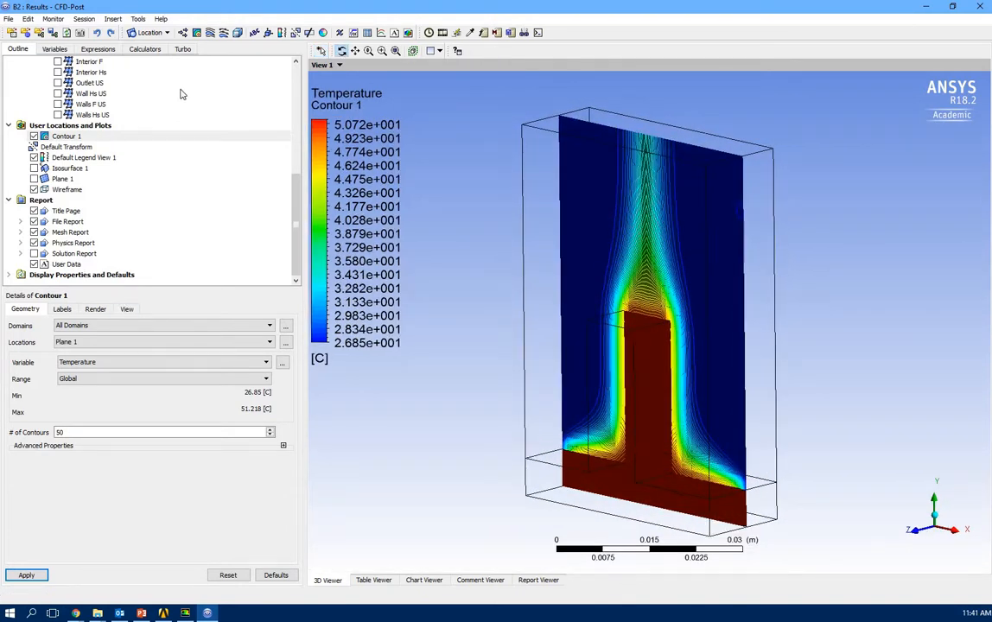
Create Vector 1 showing velocity on Plane 1 and hide Contour 1.
{"action": "left_click", "coordinate": [182, 33]}
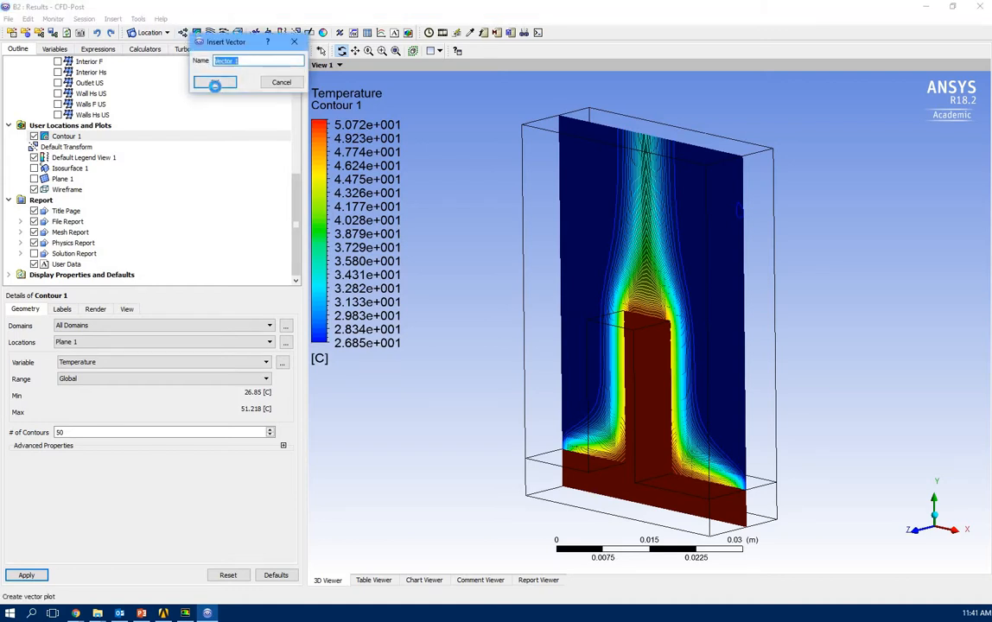
{"action": "left_click", "coordinate": [214, 82]}
{"action": "left_click", "coordinate": [33, 136]}
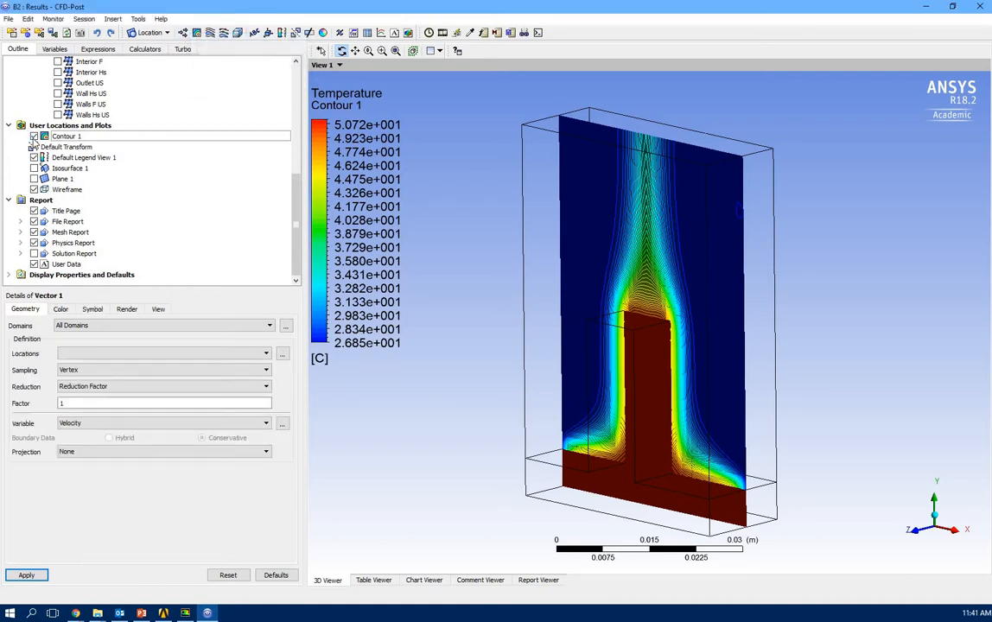
{"action": "left_click", "coordinate": [129, 353]}
{"action": "left_click", "coordinate": [130, 425]}
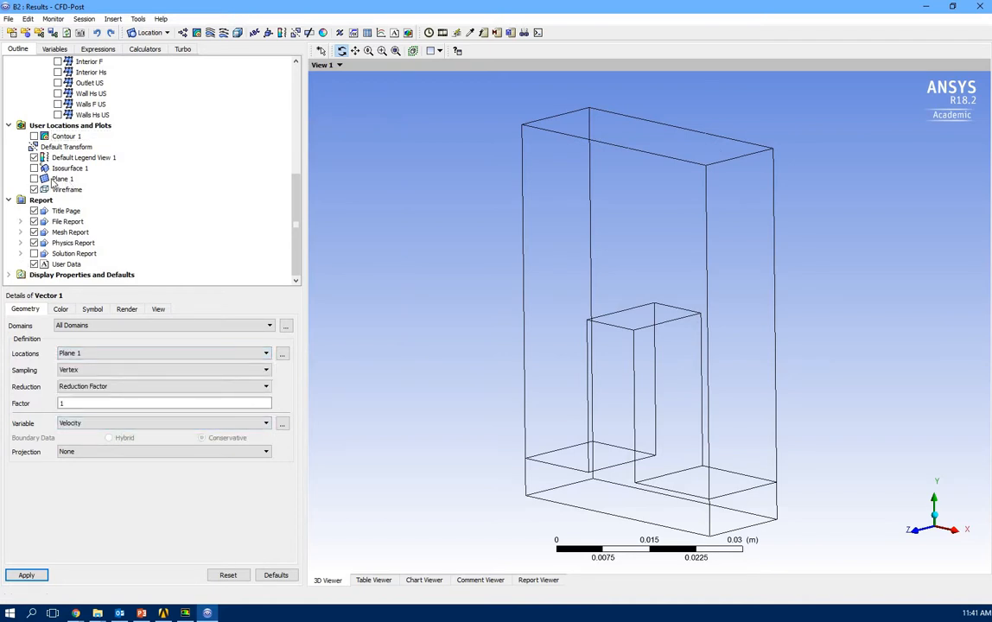
{"action": "left_click", "coordinate": [33, 179]}
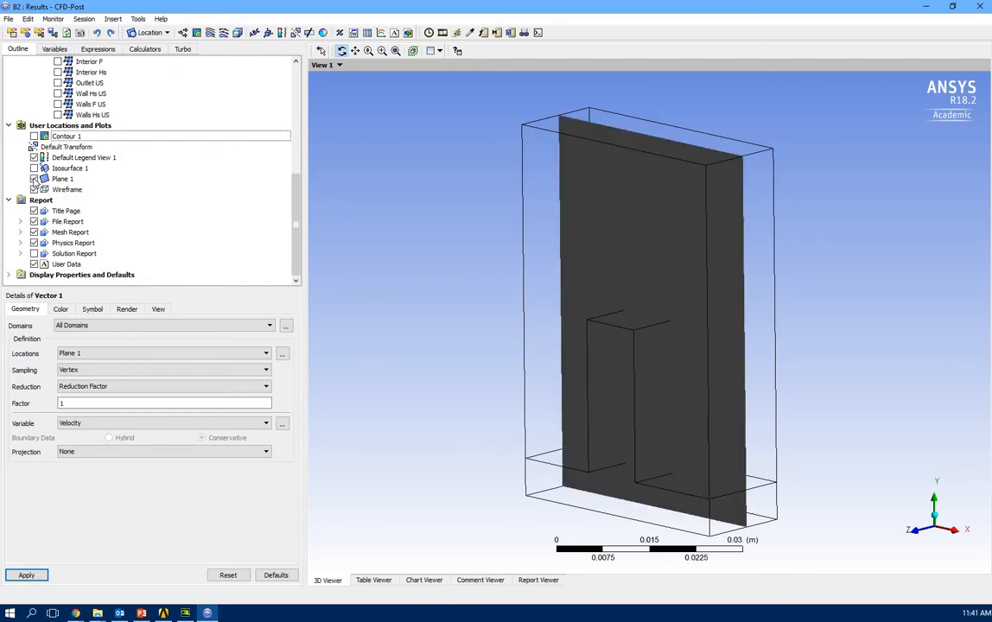
{"action": "left_click", "coordinate": [34, 179]}
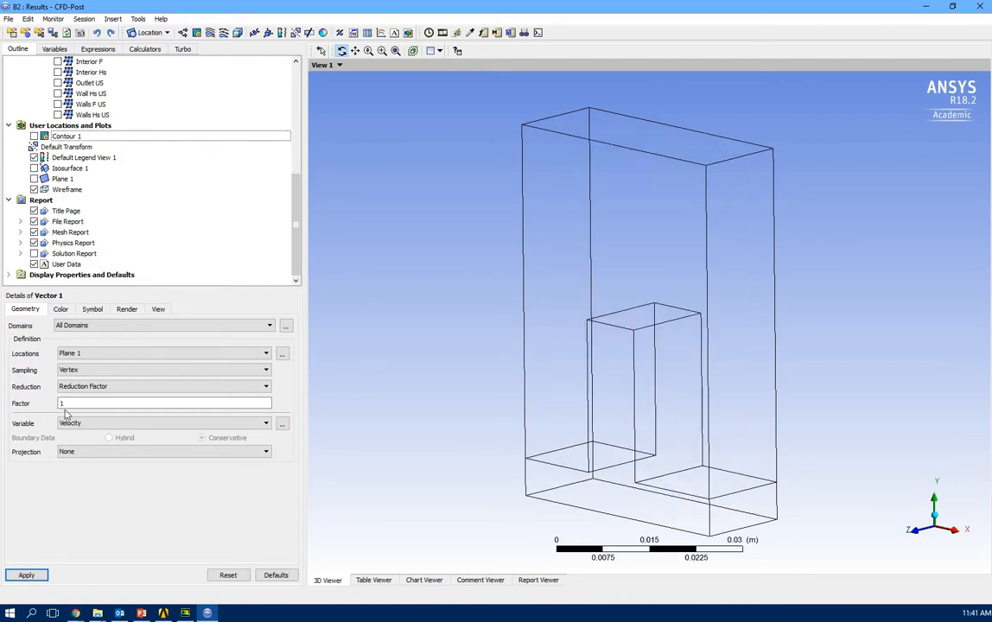
{"action": "left_click", "coordinate": [33, 576]}
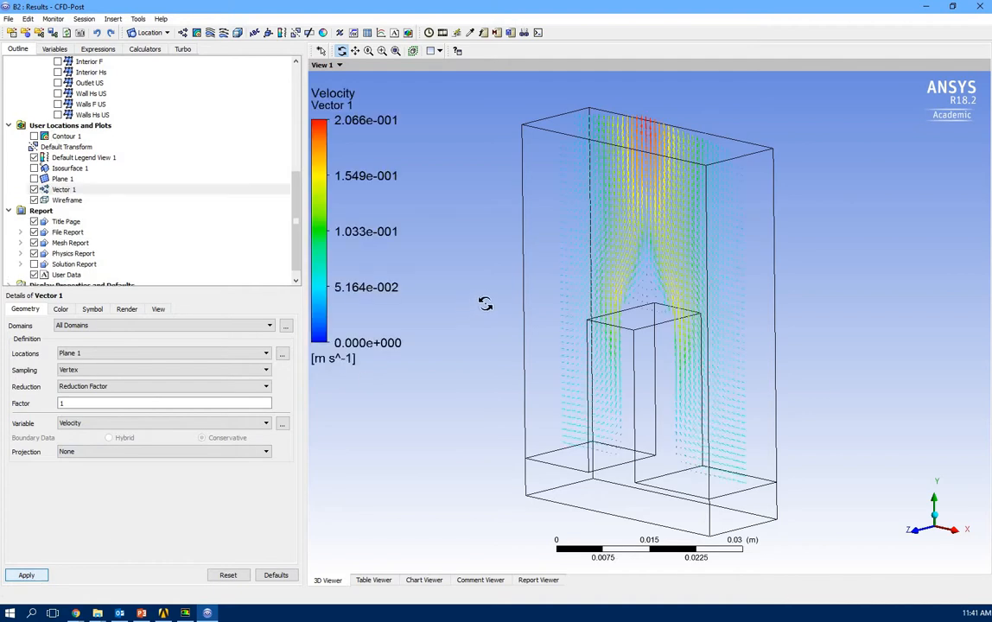
Set Vector 1's symbol size to 2.7 to enlarge the velocity arrows.
{"action": "left_click_drag", "start_coordinate": [482, 306], "coordinate": [630, 153]}
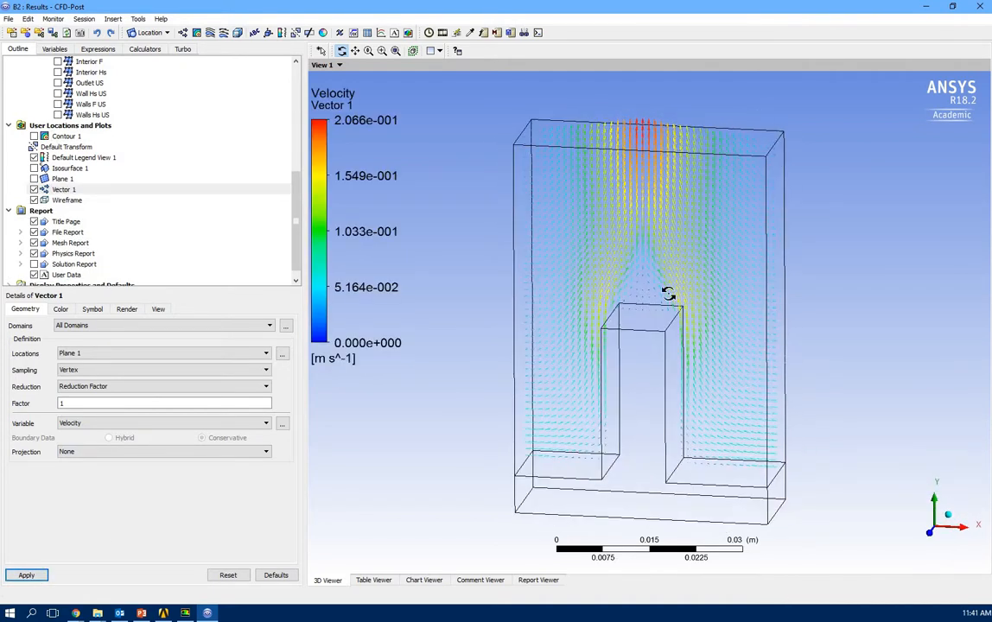
{"action": "left_click", "coordinate": [93, 309]}
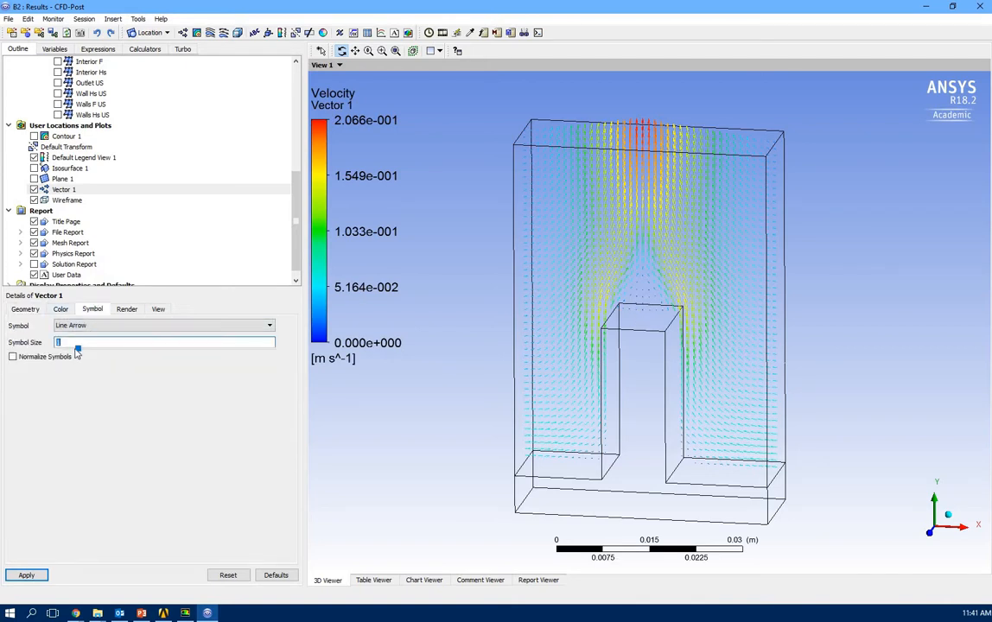
{"action": "left_click_drag", "start_coordinate": [79, 349], "coordinate": [116, 349]}
{"action": "left_click", "coordinate": [25, 577]}
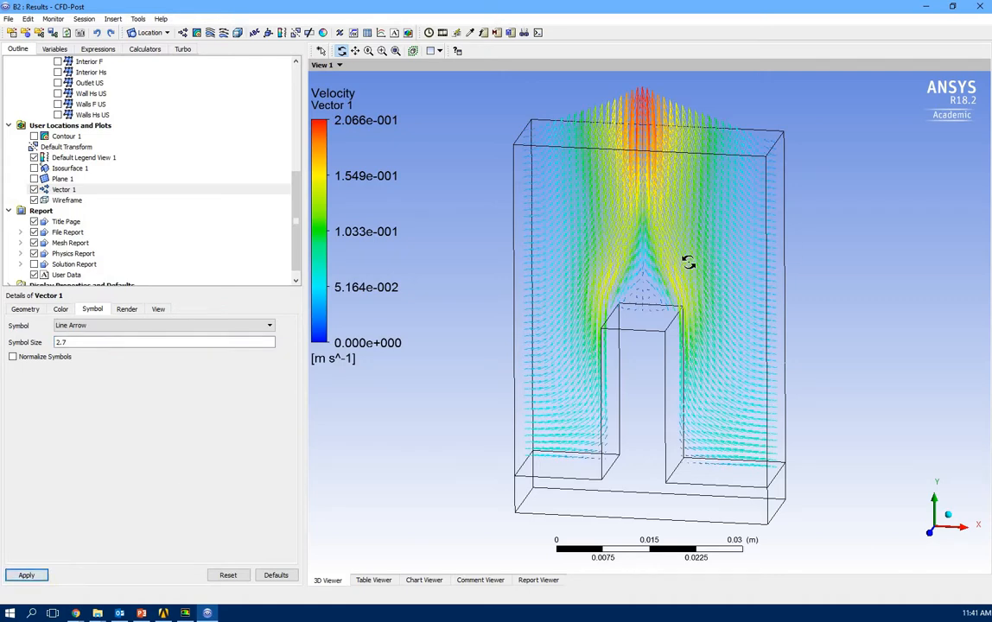
View the vector plot front-on along the Z axis.
{"action": "left_click_drag", "start_coordinate": [689, 263], "coordinate": [816, 475]}
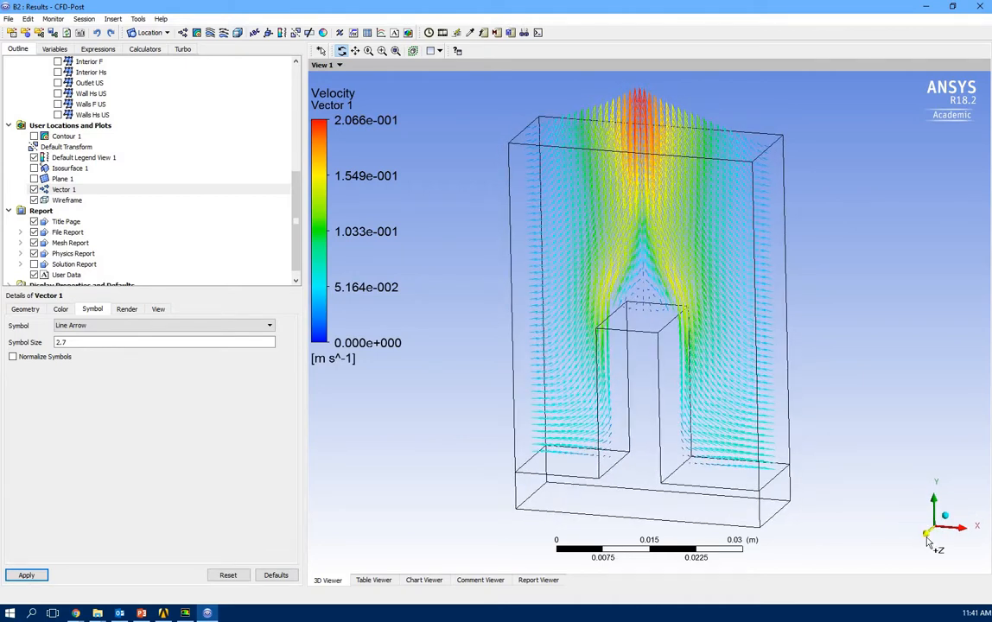
{"action": "left_click", "coordinate": [927, 536]}
{"action": "scroll", "coordinate": [642, 338], "scroll_direction": "down", "scroll_amount": 1}
{"action": "scroll", "coordinate": [643, 339], "scroll_direction": "up", "scroll_amount": 4}
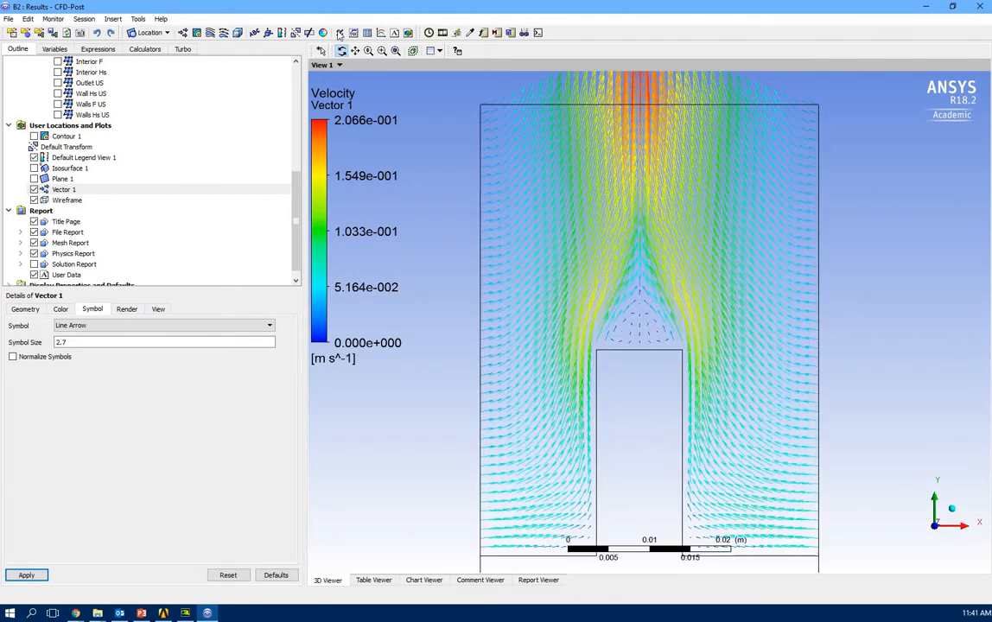
Zoom in on the slow flow above the fin, fit the view, then hide Vector 1.
{"action": "left_click", "coordinate": [383, 52]}
{"action": "left_click_drag", "start_coordinate": [533, 242], "coordinate": [748, 405]}
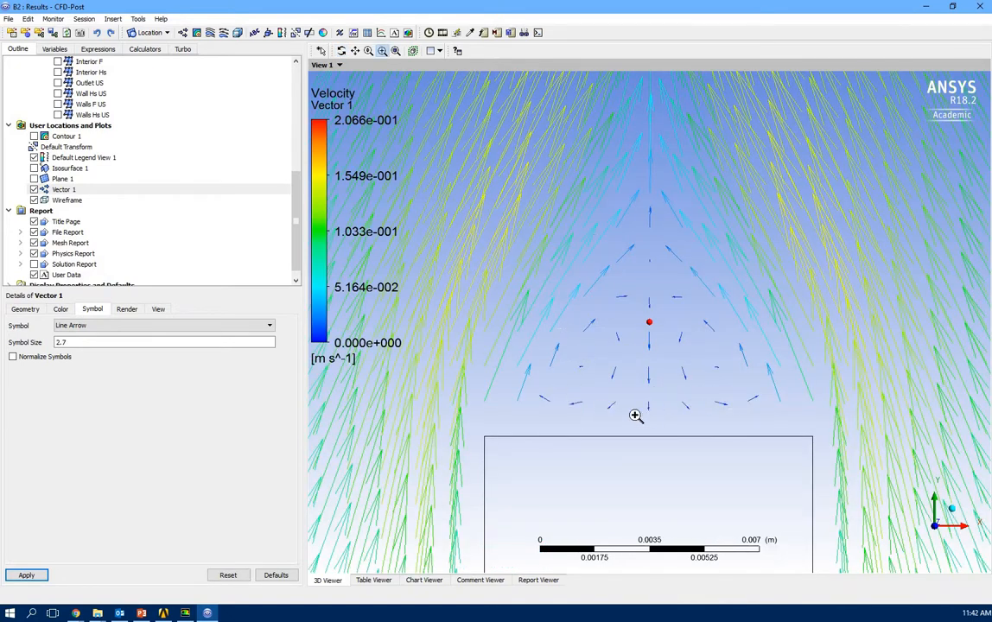
{"action": "left_click", "coordinate": [394, 50]}
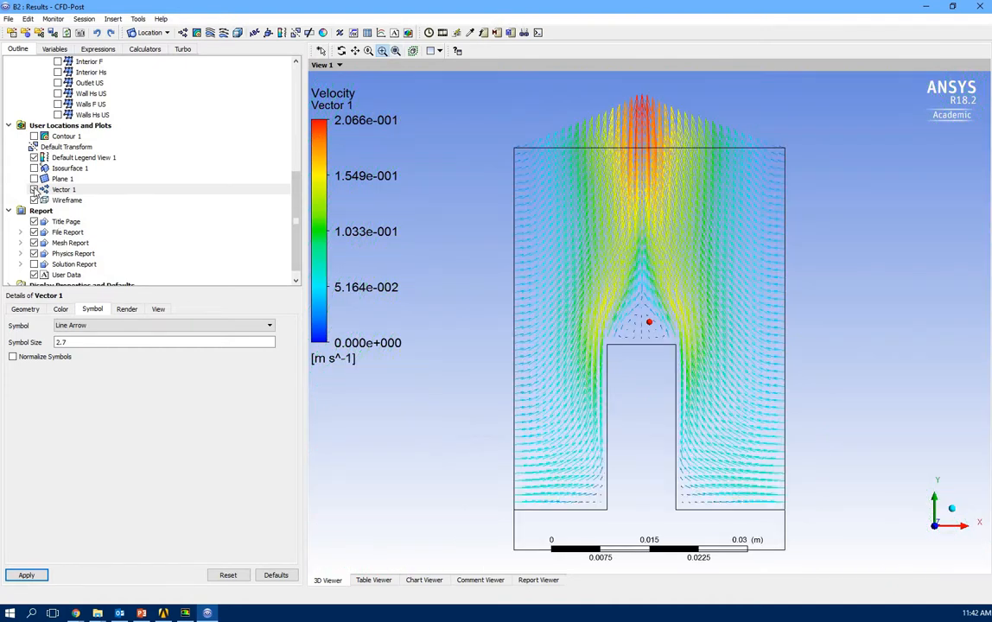
{"action": "left_click", "coordinate": [33, 189]}
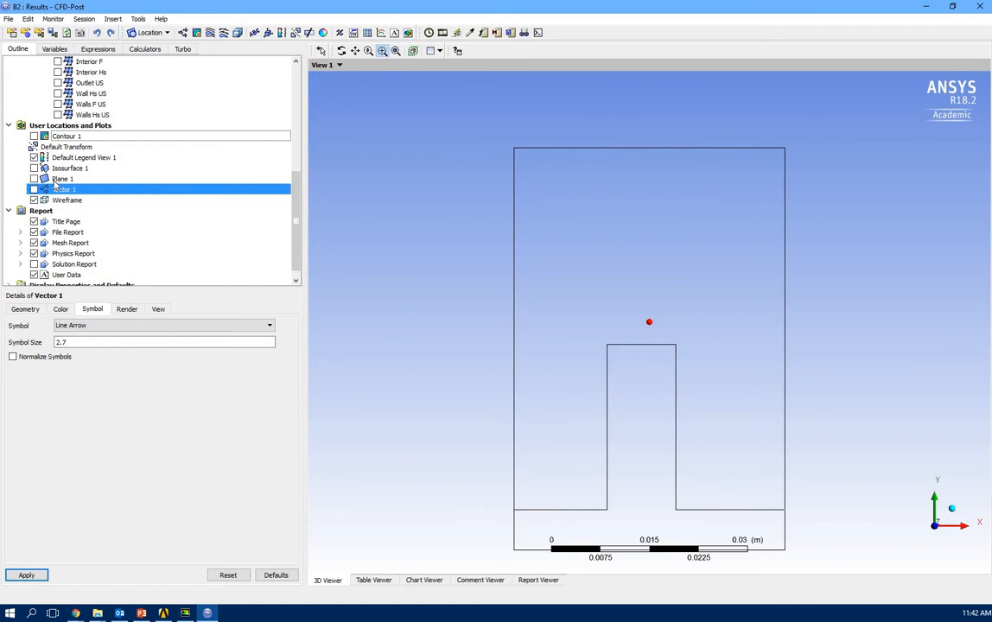
Create Line 1 from (0.02, 0, 0.02) to (0.02, 0.07, 0.02).
{"action": "left_click", "coordinate": [151, 32]}
{"action": "left_click", "coordinate": [147, 73]}
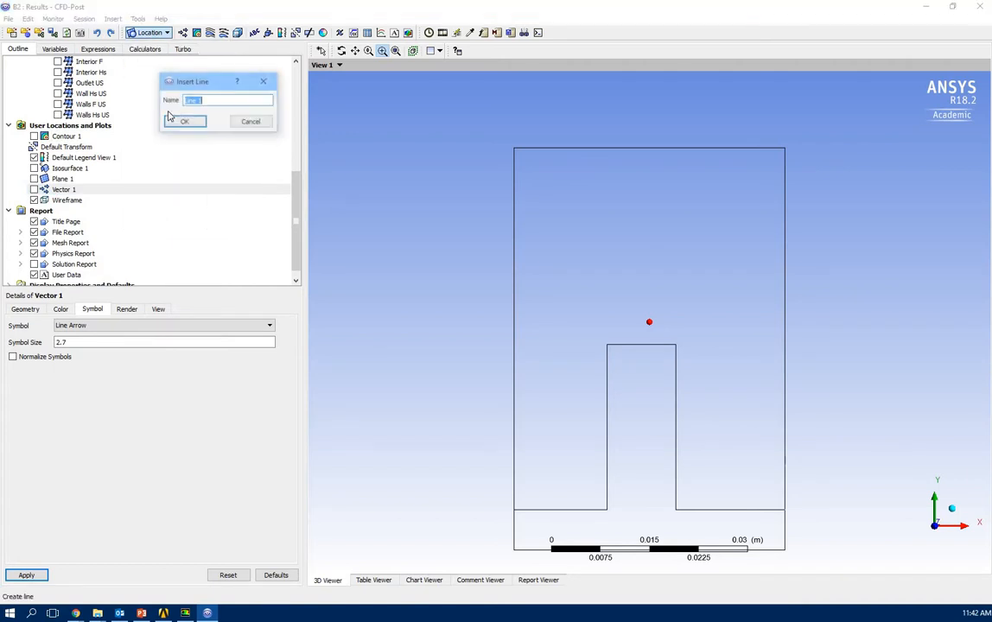
{"action": "left_click", "coordinate": [173, 121]}
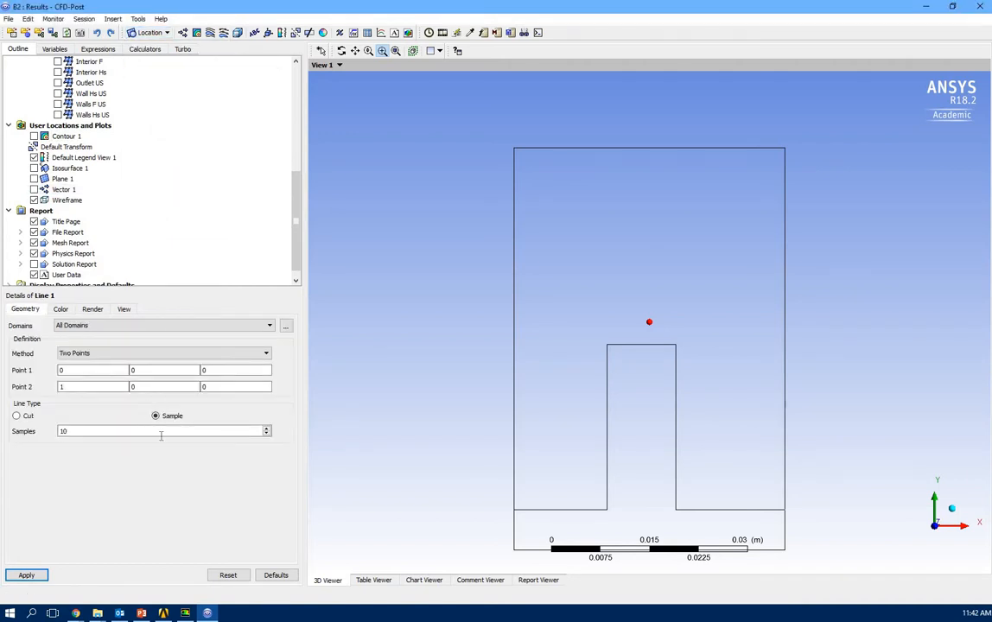
{"action": "left_click", "coordinate": [94, 370]}
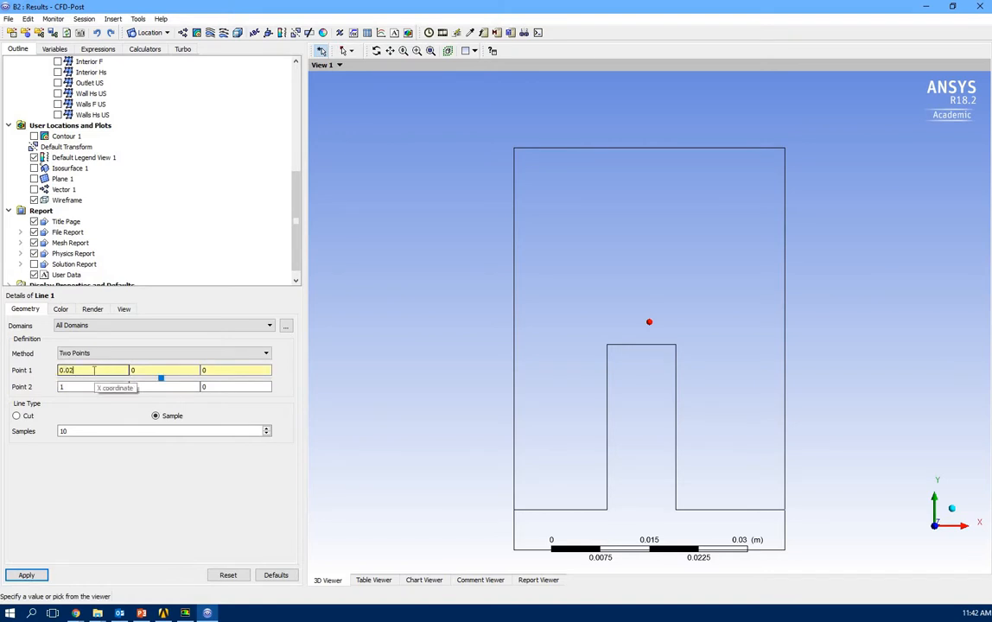
{"action": "left_click", "coordinate": [225, 372]}
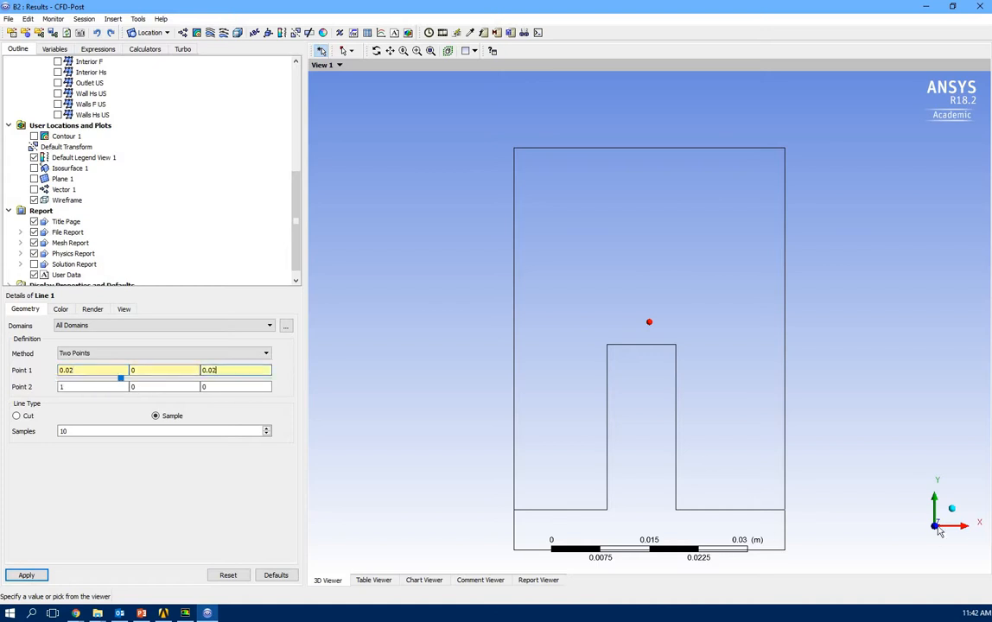
{"action": "key", "text": "Tab"}
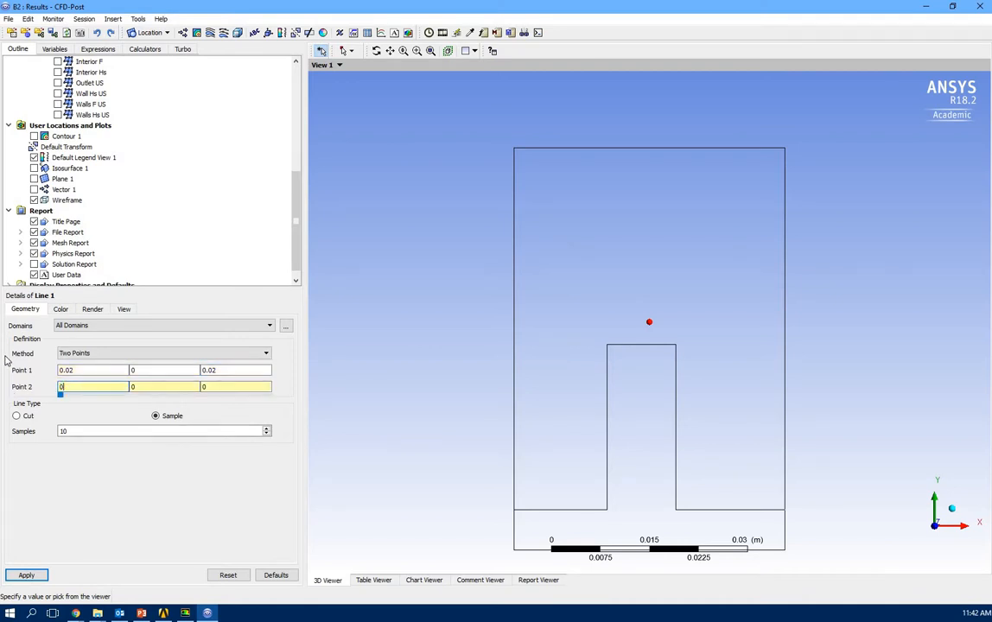
{"action": "left_click", "coordinate": [135, 387]}
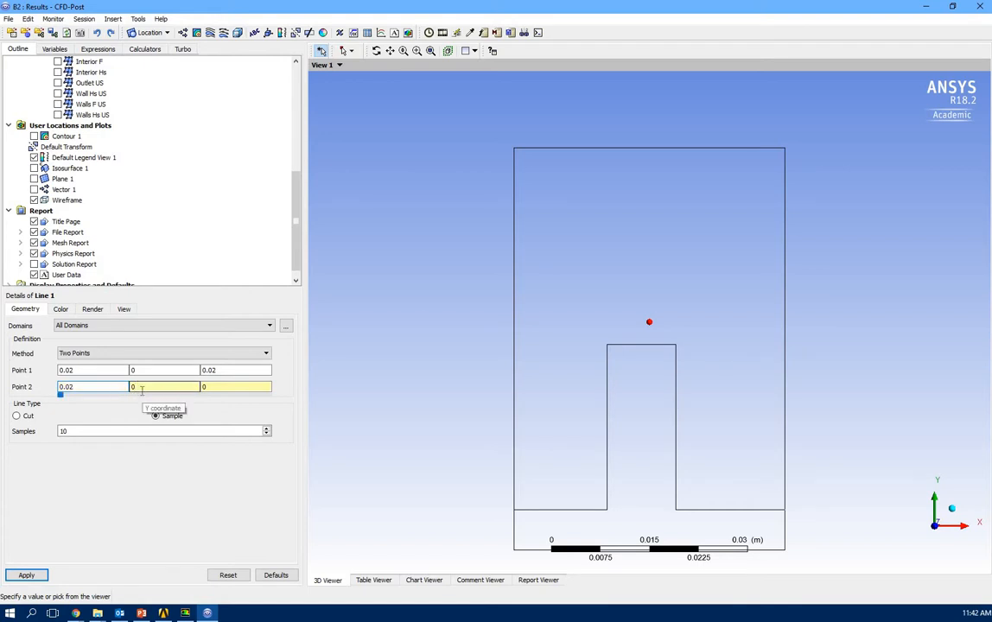
{"action": "left_click", "coordinate": [222, 386]}
{"action": "type", "text": ".02"}
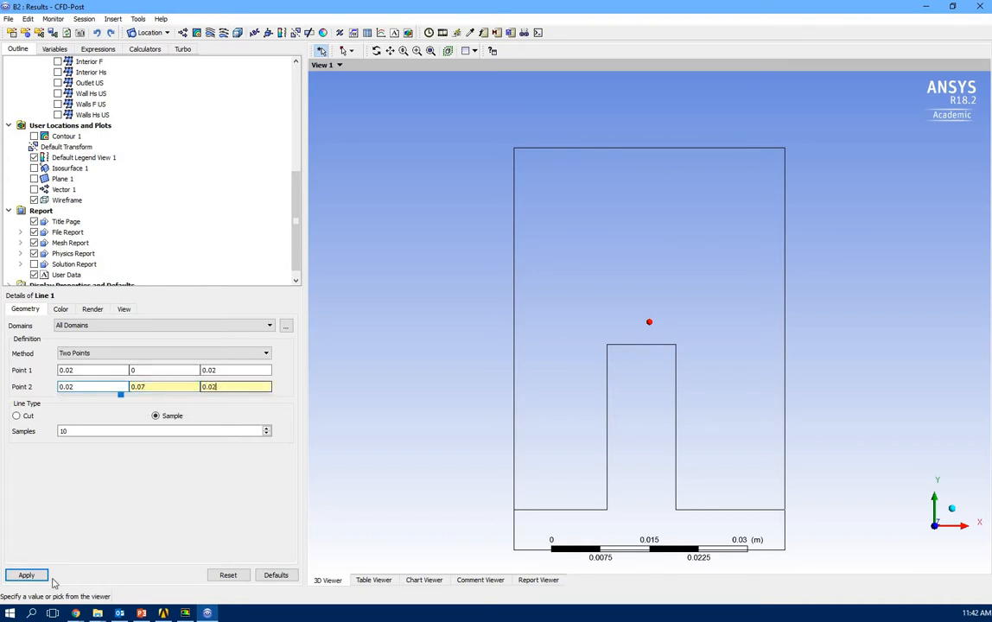
{"action": "left_click", "coordinate": [25, 574]}
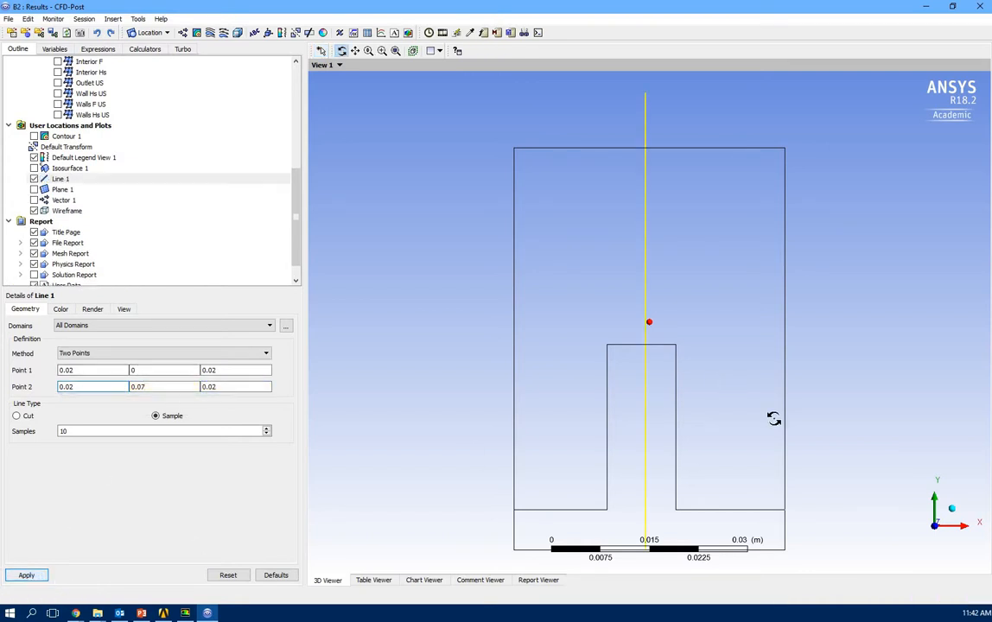
Change Line 1's end point Y from 0.07 to 0.063.
{"action": "scroll", "coordinate": [711, 430], "scroll_direction": "up", "scroll_amount": 3}
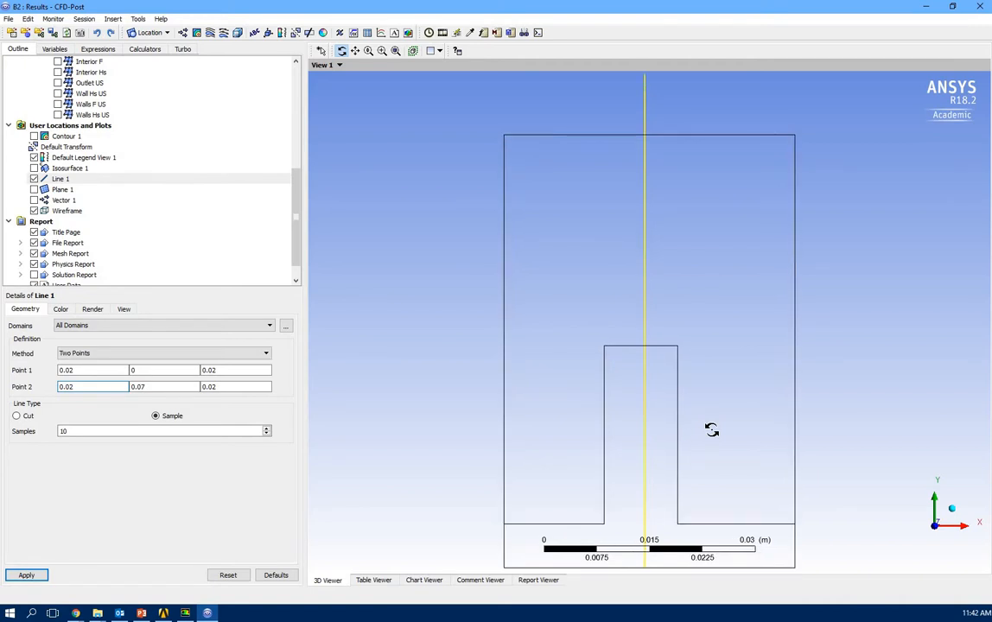
{"action": "scroll", "coordinate": [711, 429], "scroll_direction": "down", "scroll_amount": 2}
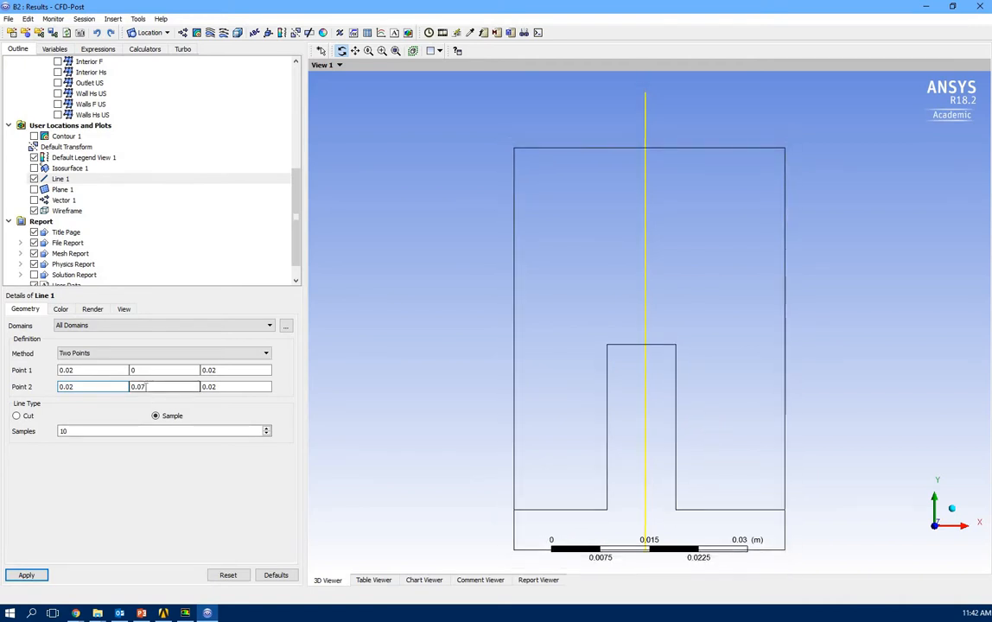
{"action": "left_click_drag", "start_coordinate": [141, 387], "coordinate": [156, 385]}
{"action": "type", "text": "6"}
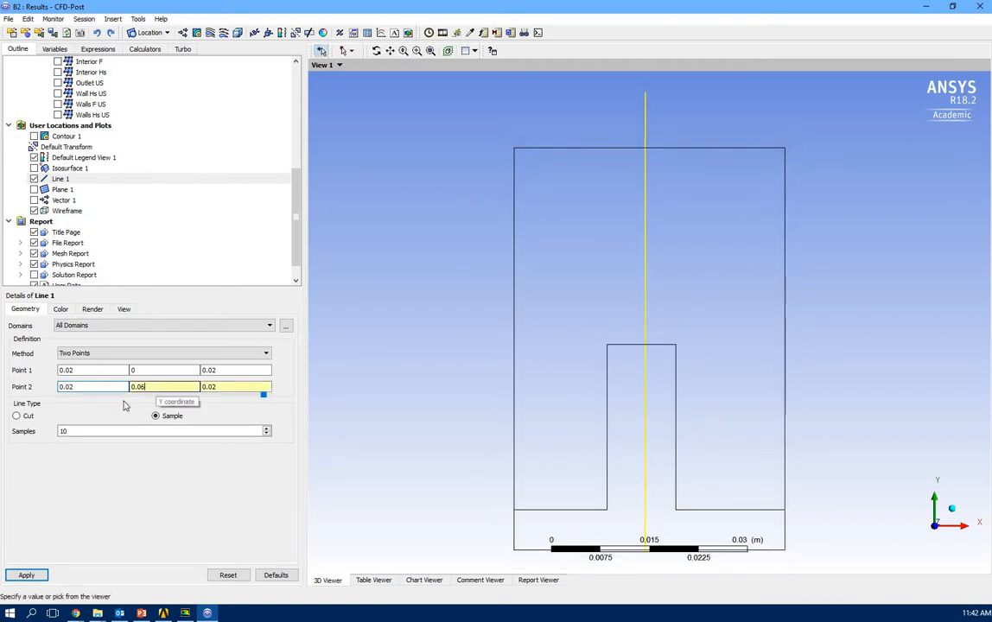
{"action": "left_click", "coordinate": [29, 575]}
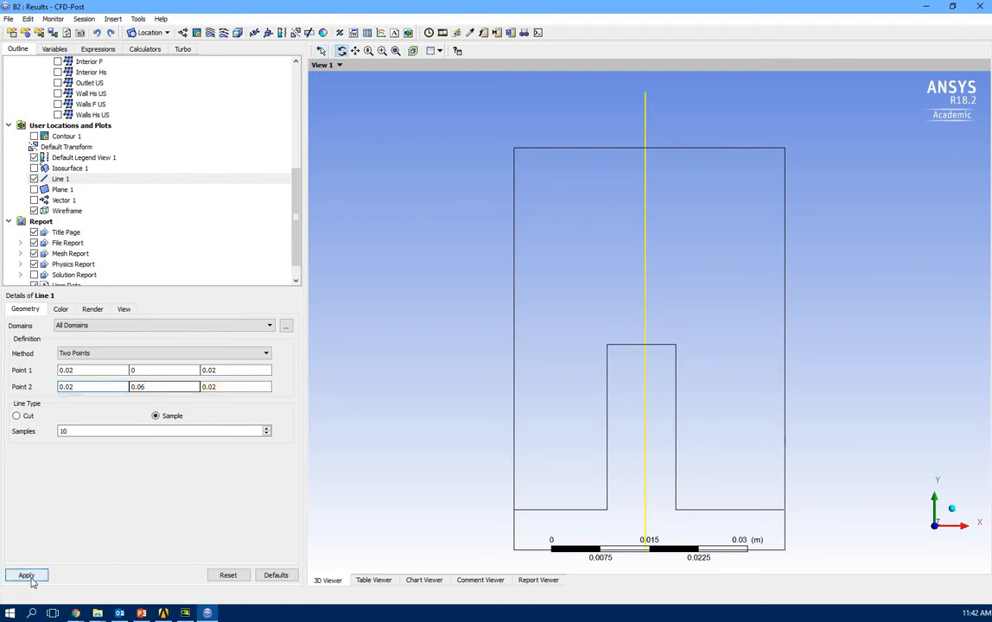
{"action": "left_click", "coordinate": [153, 387]}
{"action": "type", "text": "3"}
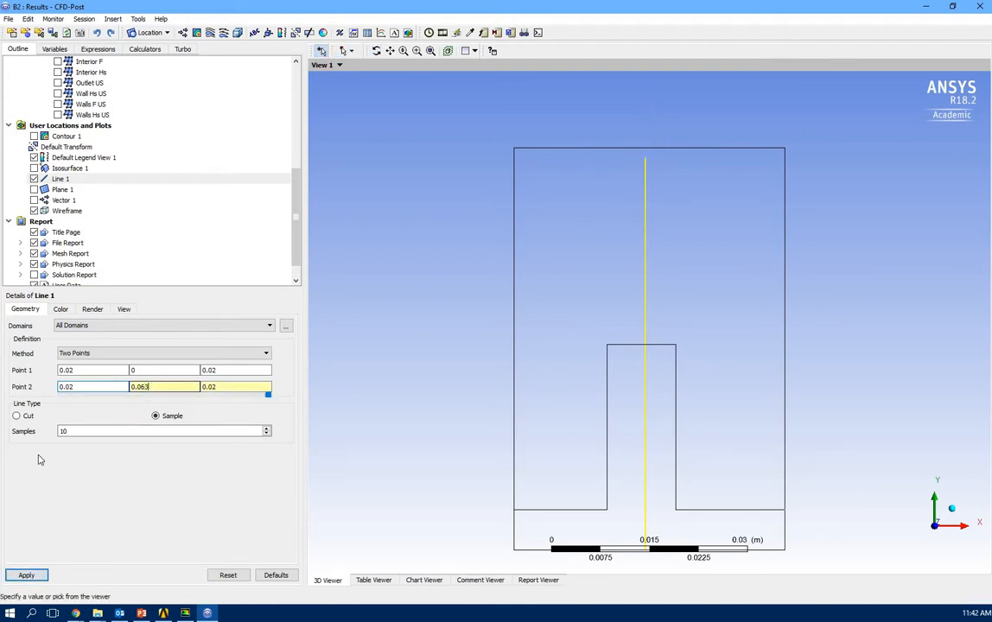
{"action": "left_click", "coordinate": [27, 575]}
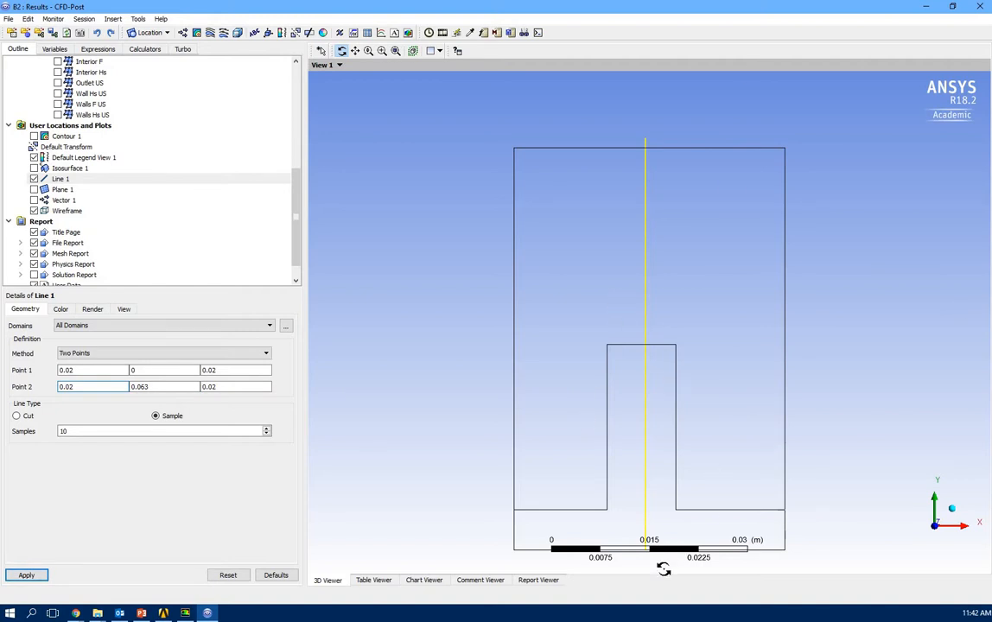
{"action": "left_click_drag", "start_coordinate": [653, 409], "coordinate": [663, 521]}
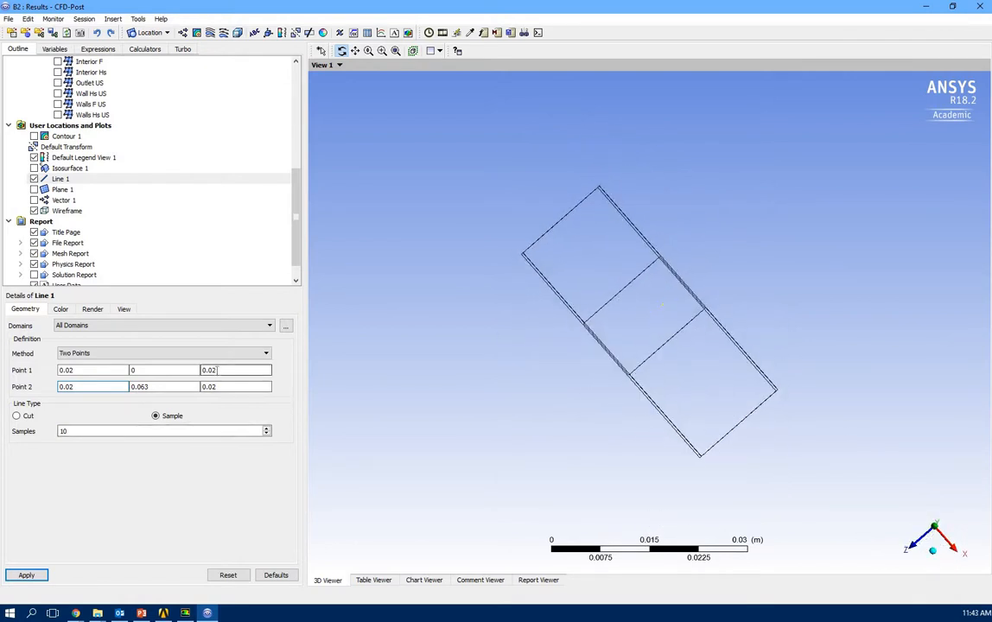
Set the Z of both Line 1 endpoints to 0.025 and inspect the moved line.
{"action": "left_click", "coordinate": [217, 369]}
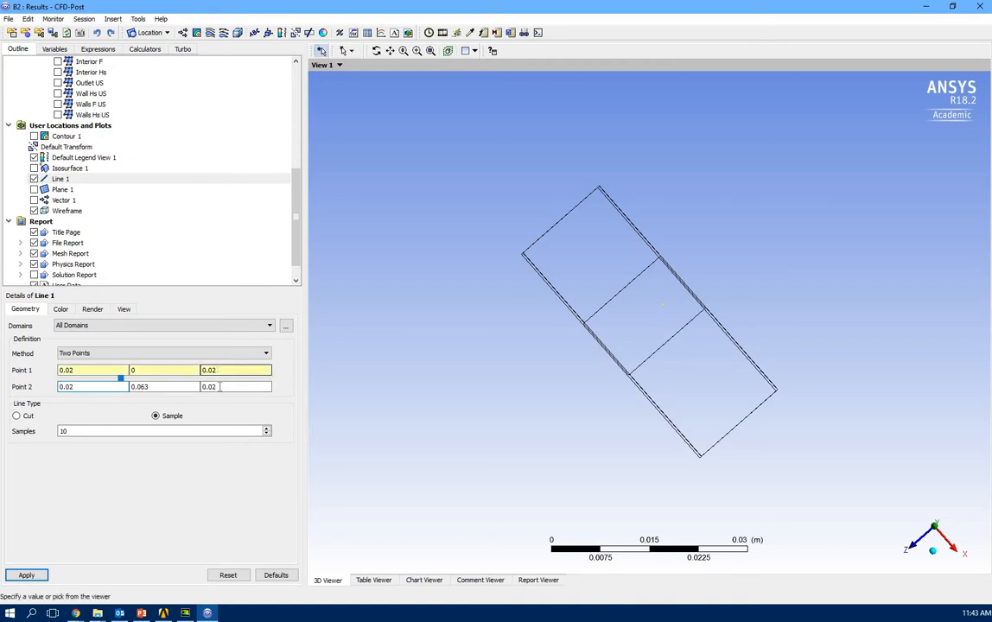
{"action": "type", "text": "5"}
{"action": "left_click", "coordinate": [219, 387]}
{"action": "type", "text": "5"}
{"action": "left_click", "coordinate": [28, 574]}
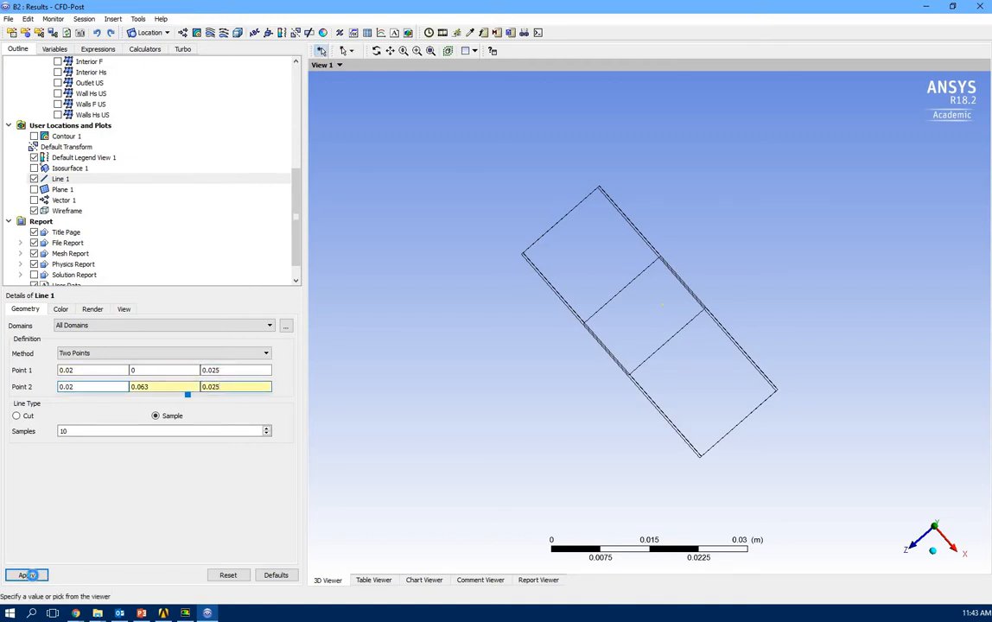
{"action": "left_click_drag", "start_coordinate": [599, 504], "coordinate": [650, 487]}
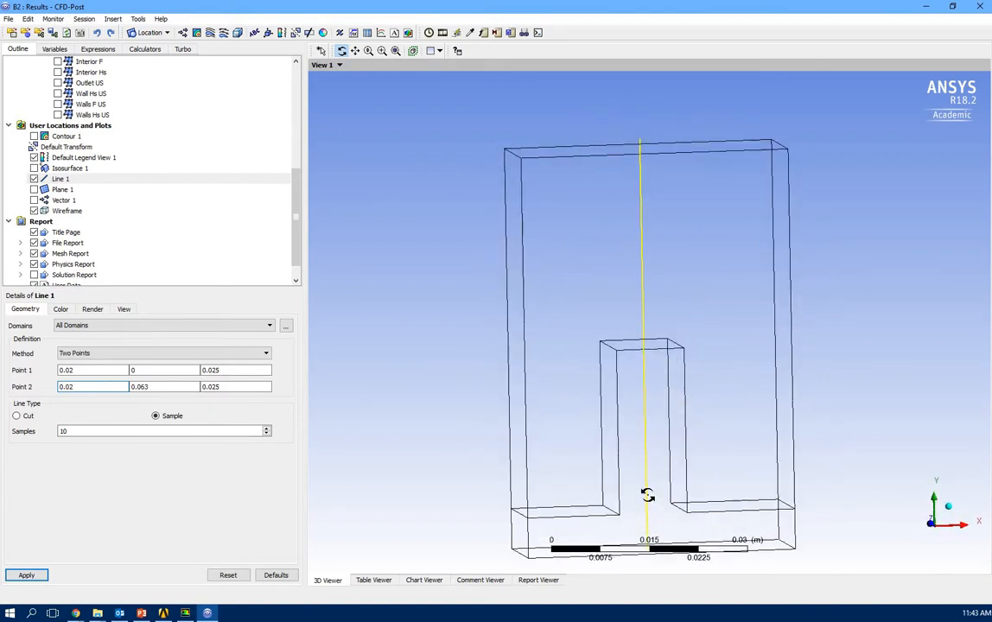
{"action": "left_click_drag", "start_coordinate": [617, 449], "coordinate": [620, 451]}
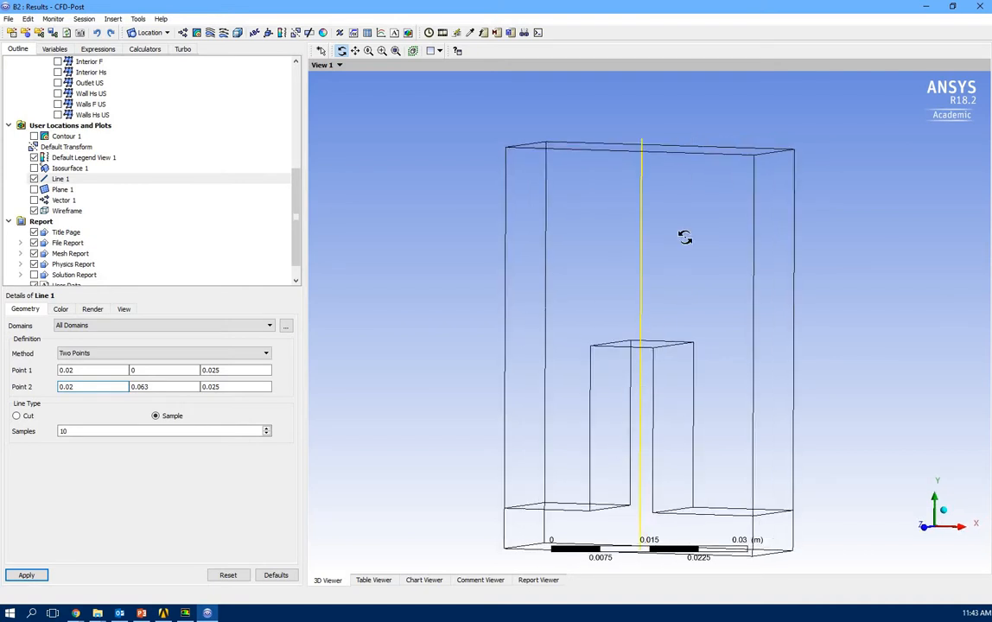
{"action": "left_click_drag", "start_coordinate": [677, 333], "coordinate": [671, 358]}
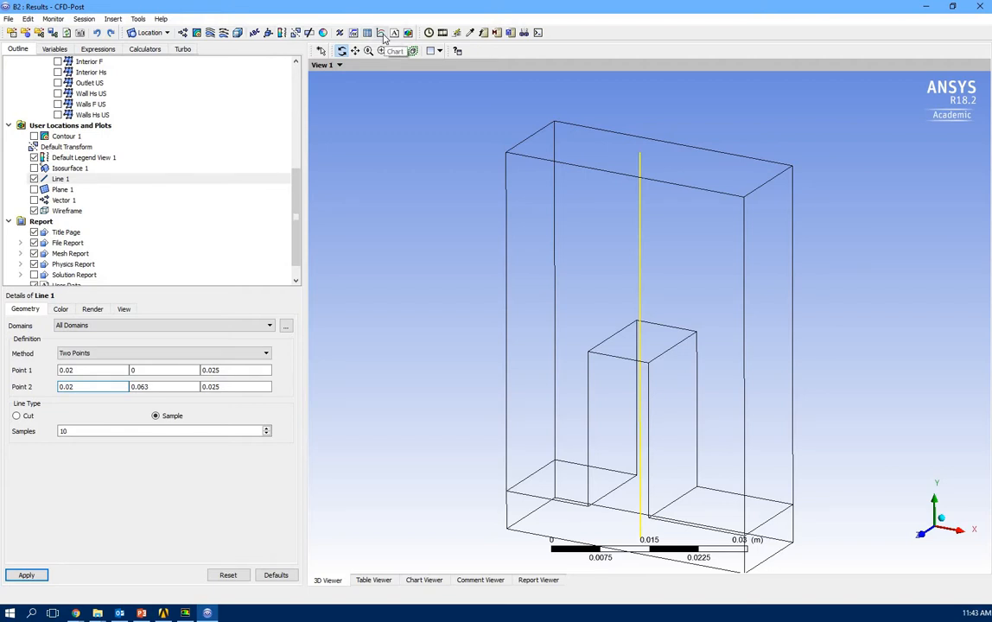
Insert Chart 1 with its Series 1 data location set to Line 1.
{"action": "left_click", "coordinate": [380, 33]}
{"action": "left_click", "coordinate": [411, 83]}
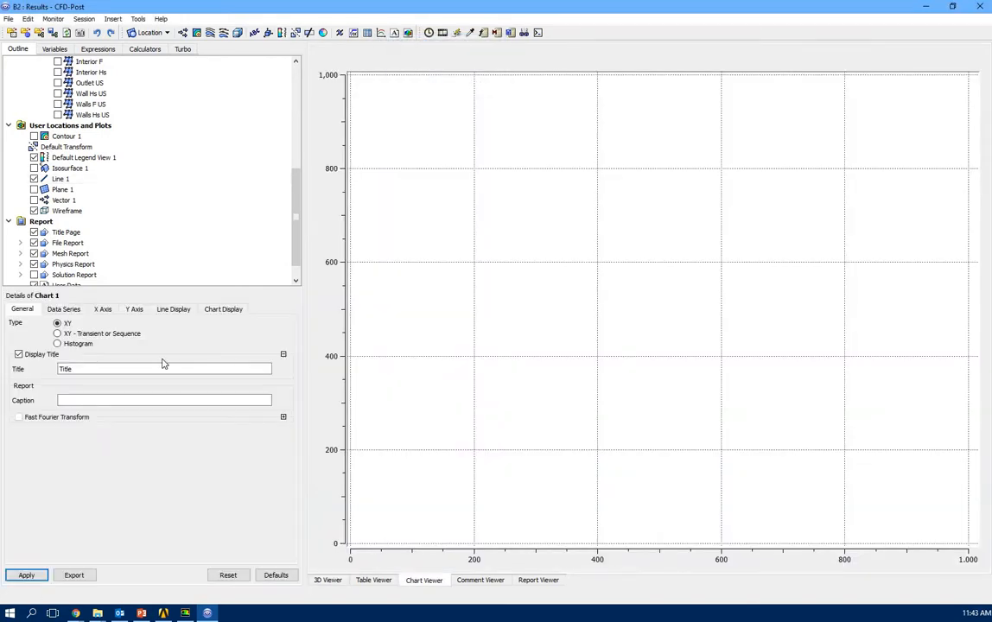
{"action": "left_click", "coordinate": [60, 310]}
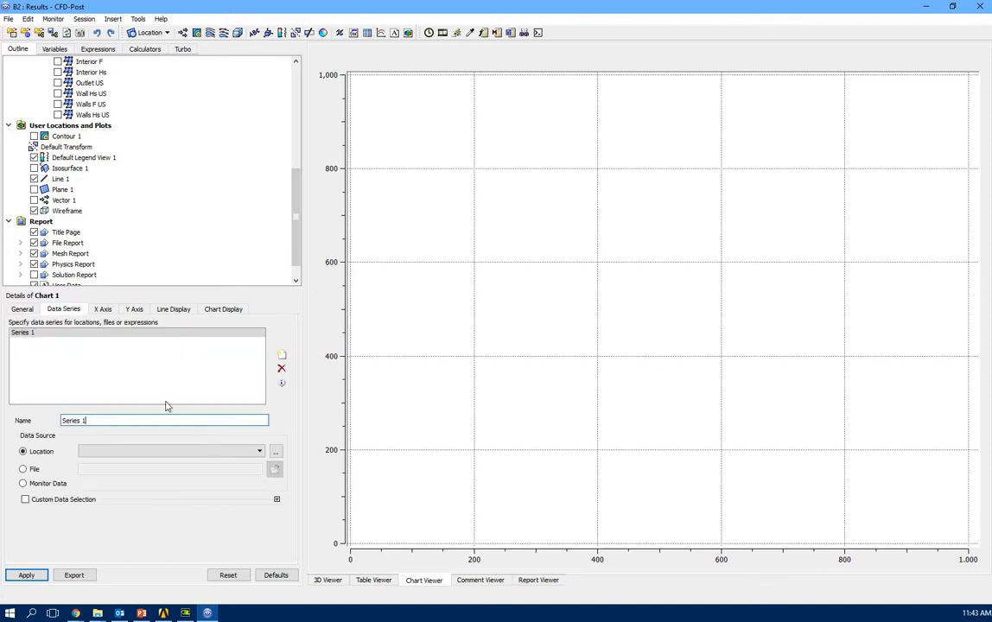
{"action": "left_click", "coordinate": [257, 454]}
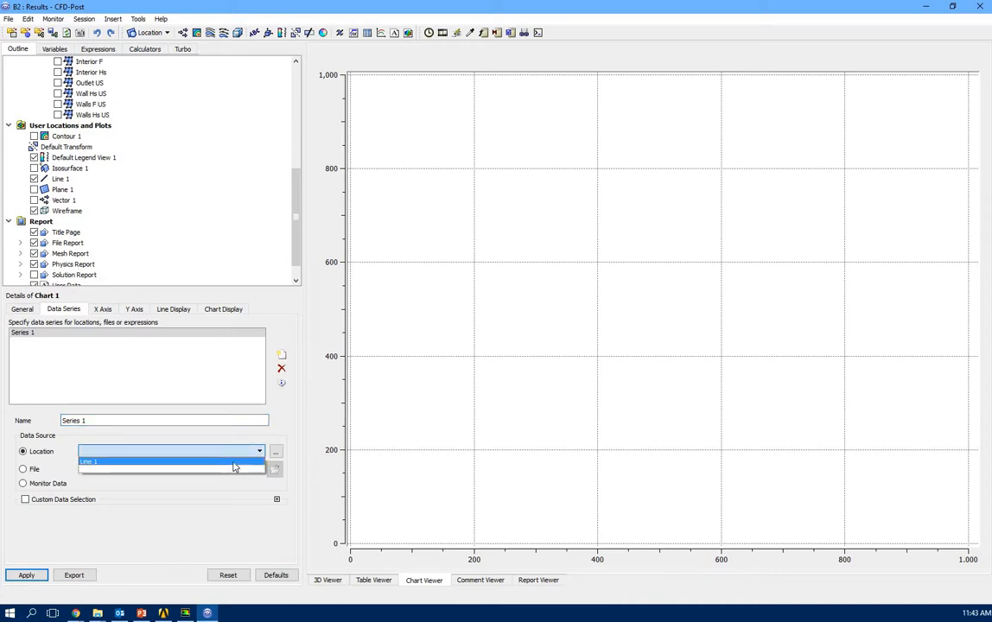
{"action": "left_click", "coordinate": [234, 465]}
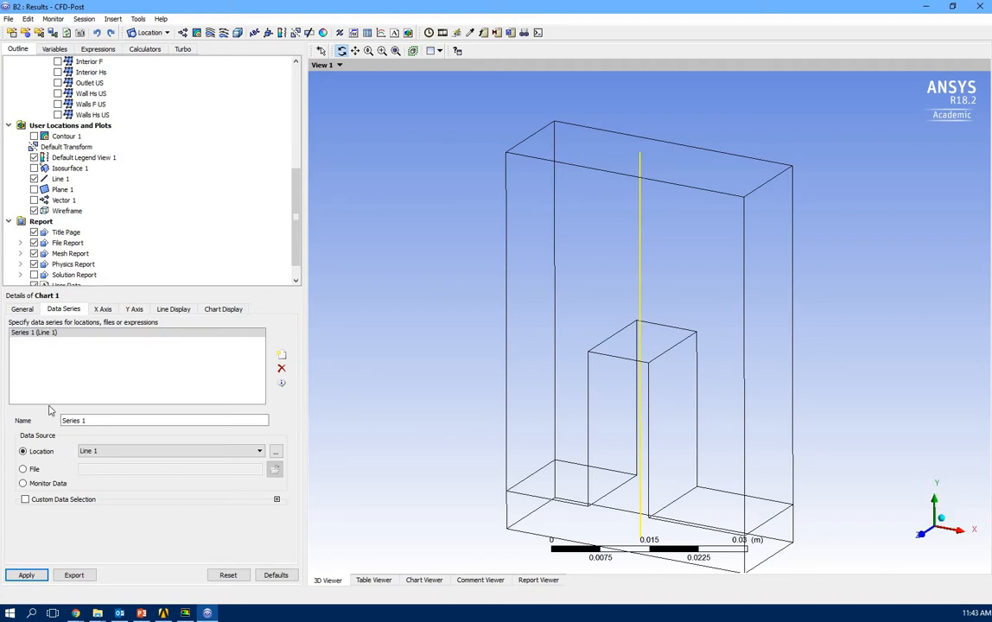
{"action": "left_click", "coordinate": [99, 309]}
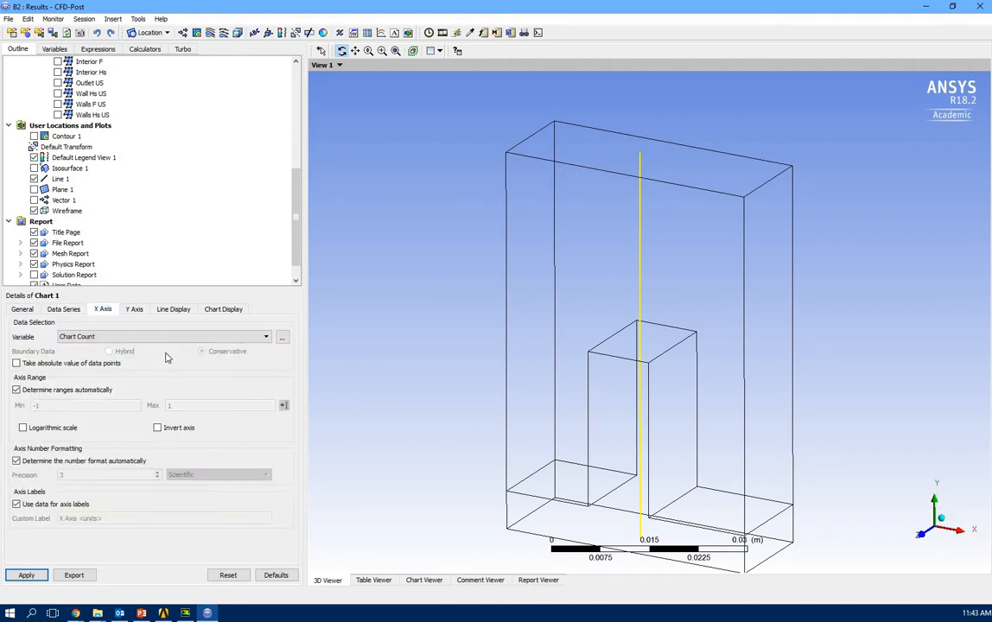
Plot Temperature on the Y axis against Y on the X axis in Chart 1.
{"action": "left_click", "coordinate": [165, 336]}
{"action": "scroll", "coordinate": [174, 390], "scroll_direction": "down", "scroll_amount": 10}
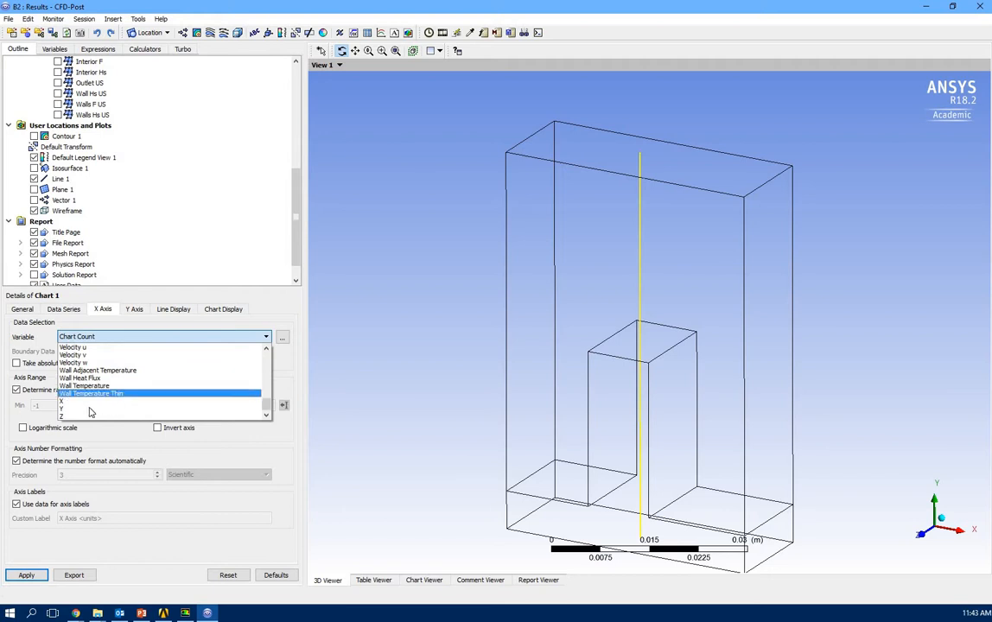
{"action": "left_click", "coordinate": [93, 344]}
{"action": "left_click", "coordinate": [134, 311]}
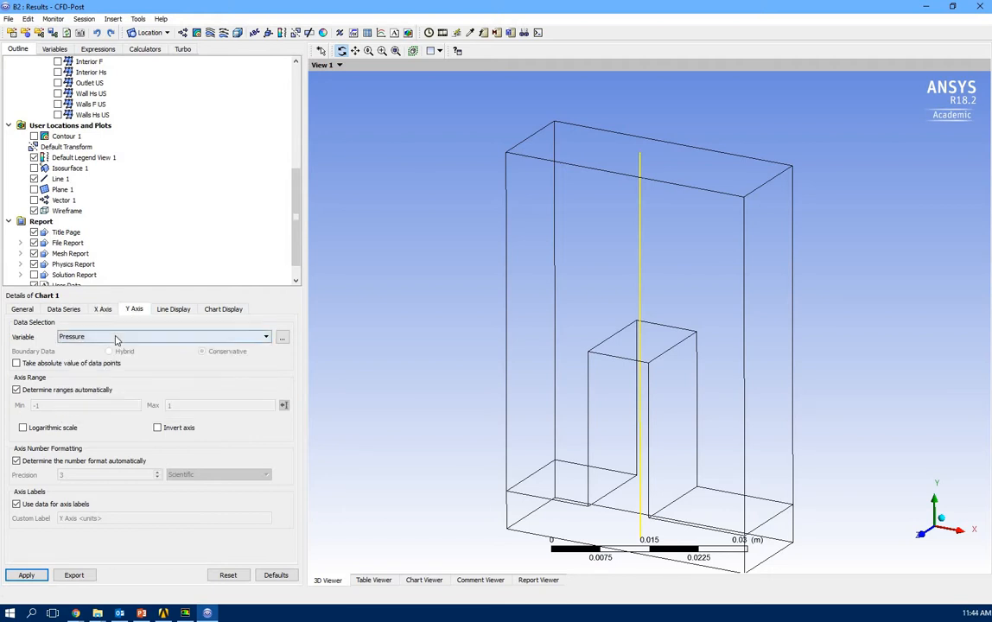
{"action": "left_click", "coordinate": [116, 338]}
{"action": "scroll", "coordinate": [160, 391], "scroll_direction": "down", "scroll_amount": 5}
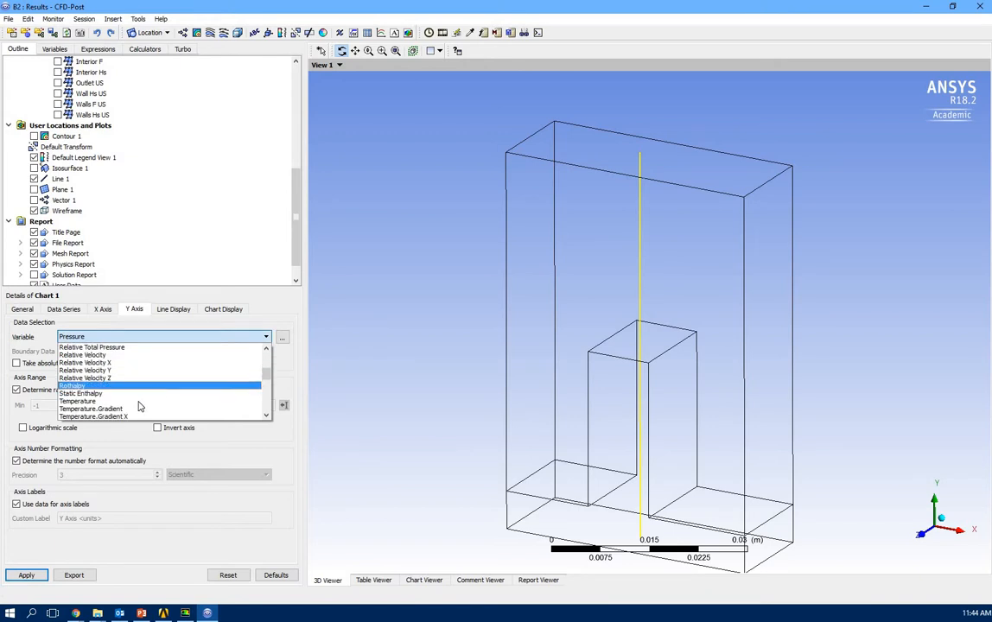
{"action": "left_click", "coordinate": [138, 402]}
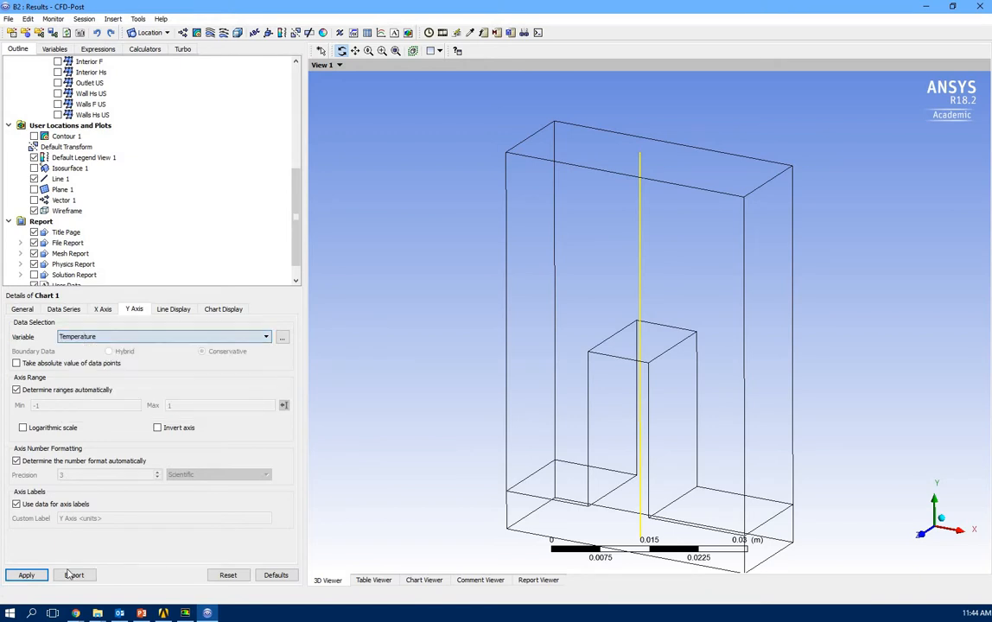
{"action": "left_click", "coordinate": [21, 309]}
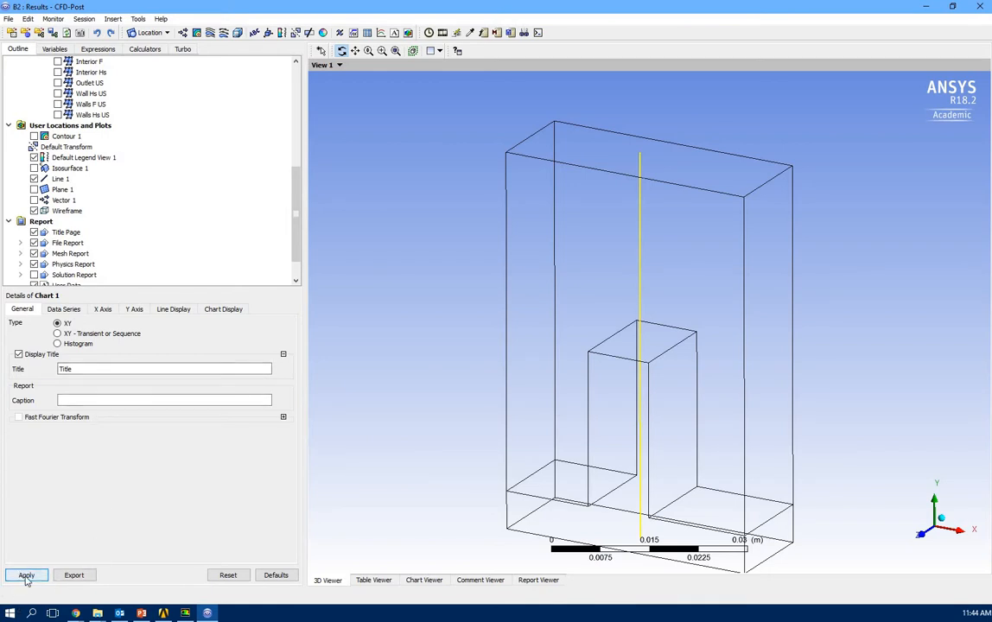
{"action": "left_click", "coordinate": [426, 583]}
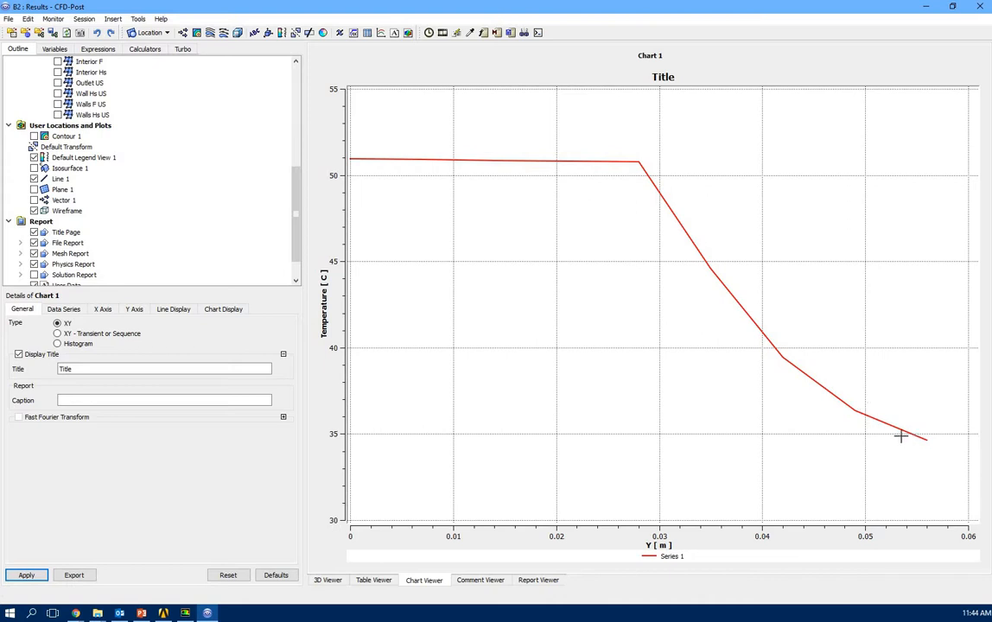
Return to the 3D Viewer showing the wireframe with Line 1 through the fin.
{"action": "left_click", "coordinate": [326, 580]}
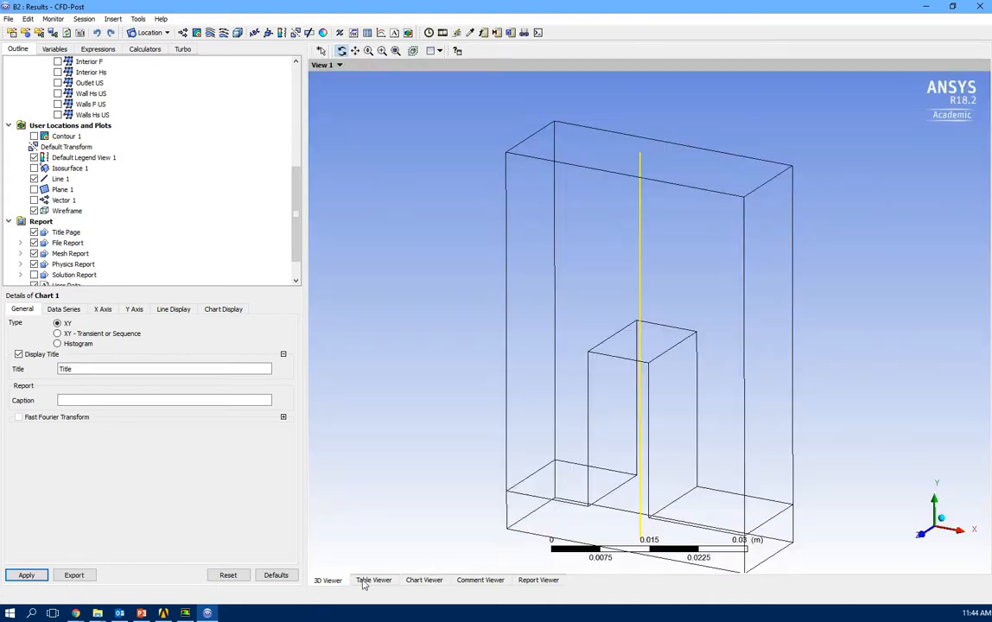
Re-enable Contour 1 in a front view, then show the Temperature vs Y chart again.
{"action": "left_click", "coordinate": [34, 137]}
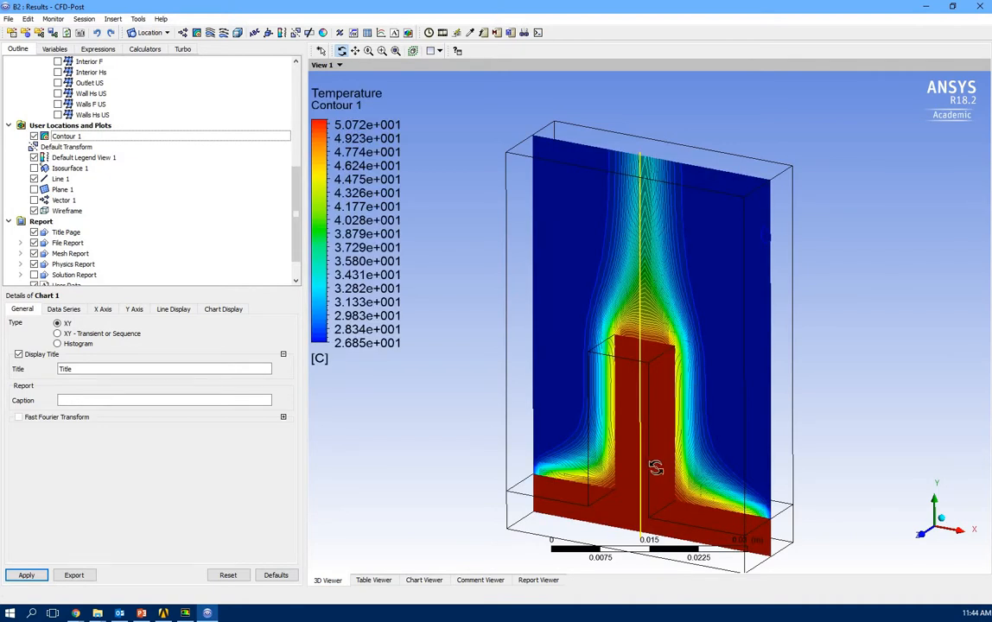
{"action": "left_click_drag", "start_coordinate": [655, 467], "coordinate": [638, 523]}
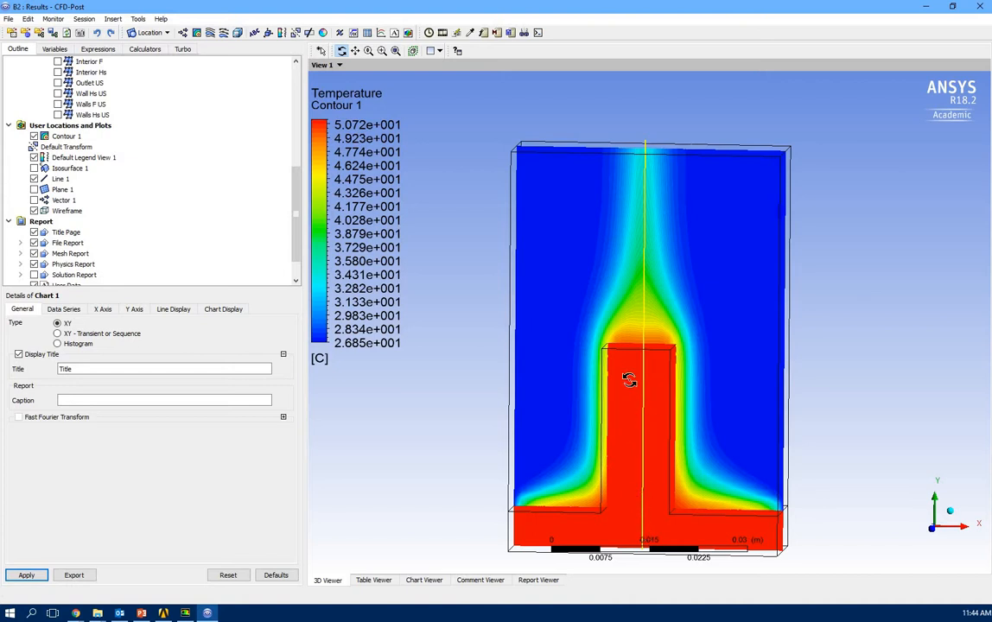
{"action": "left_click_drag", "start_coordinate": [618, 370], "coordinate": [628, 366]}
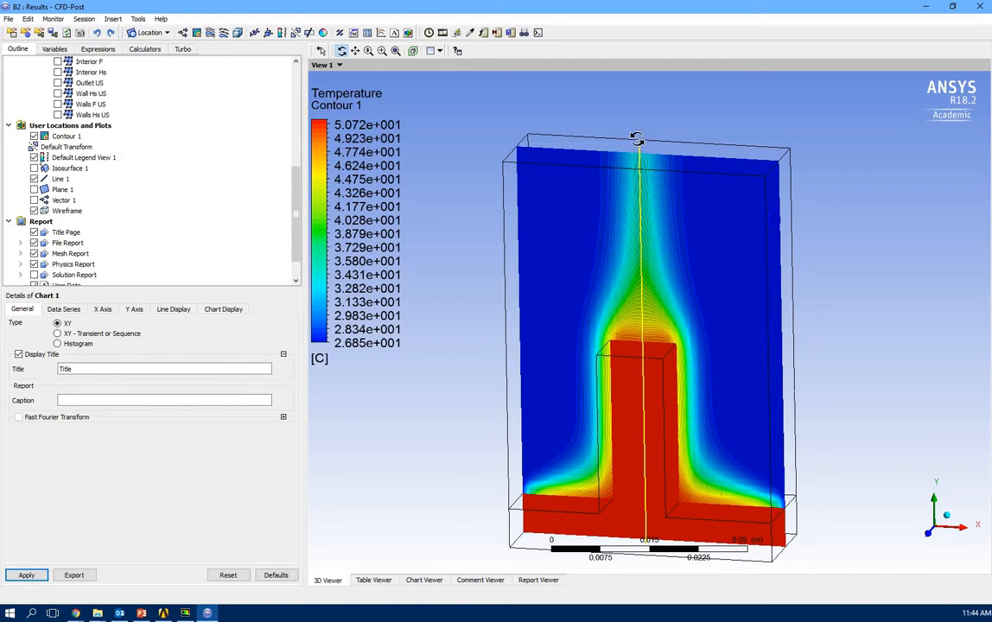
{"action": "left_click", "coordinate": [424, 580]}
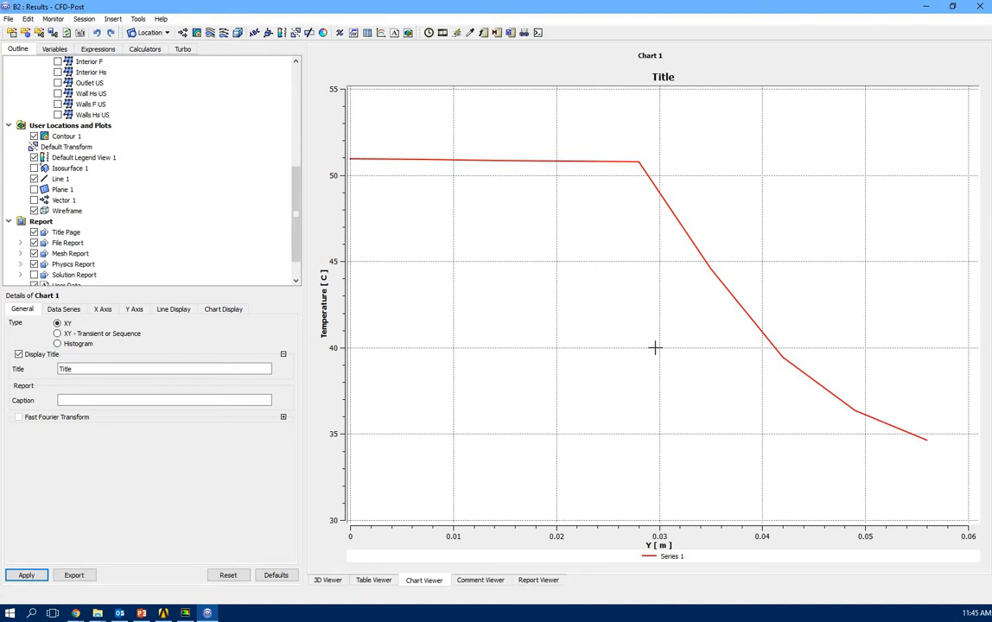
Review the line chart's data series, axis, line and legend settings, then return to the 3D contour view.
{"action": "left_click", "coordinate": [59, 313]}
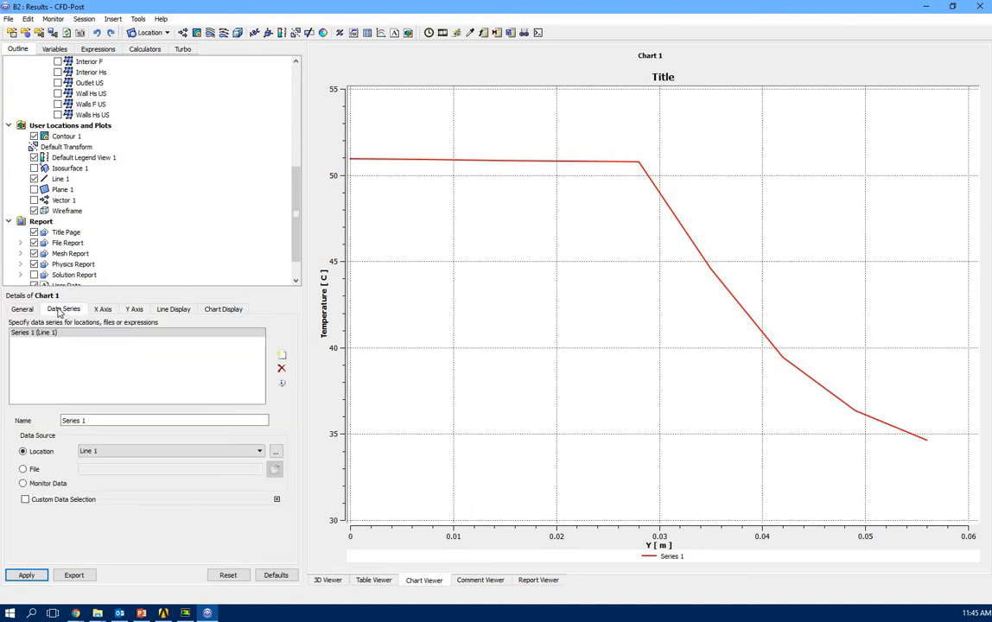
{"action": "left_click", "coordinate": [107, 313]}
{"action": "left_click", "coordinate": [134, 311]}
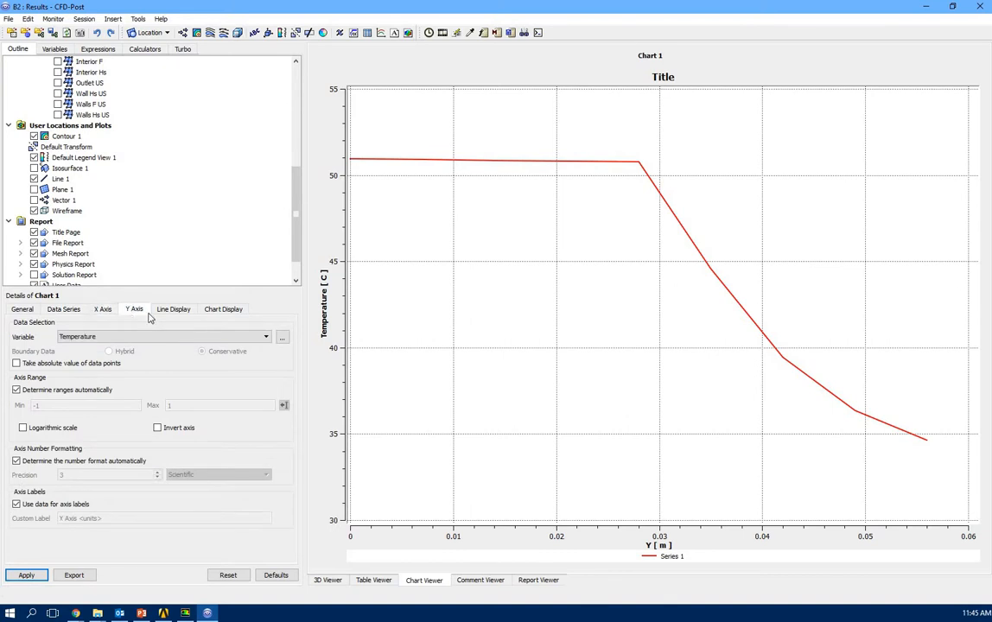
{"action": "left_click", "coordinate": [174, 312]}
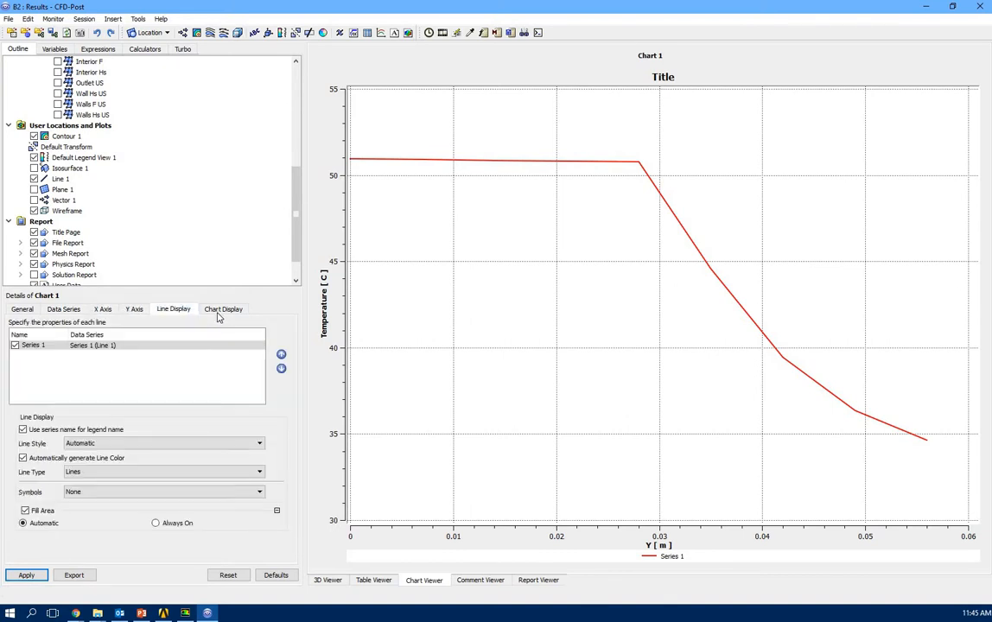
{"action": "left_click", "coordinate": [223, 311]}
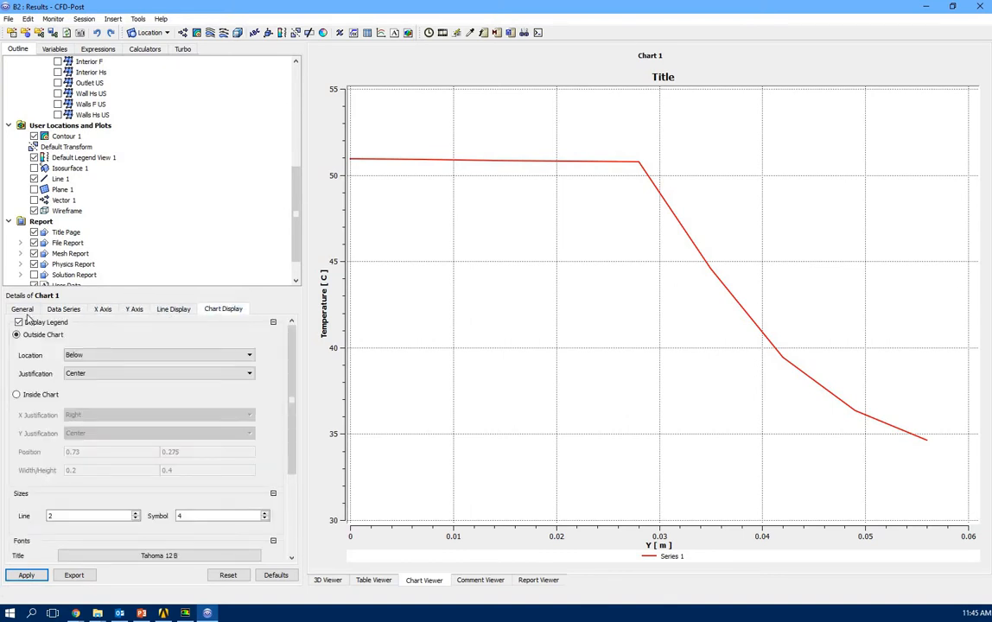
{"action": "left_click", "coordinate": [24, 310]}
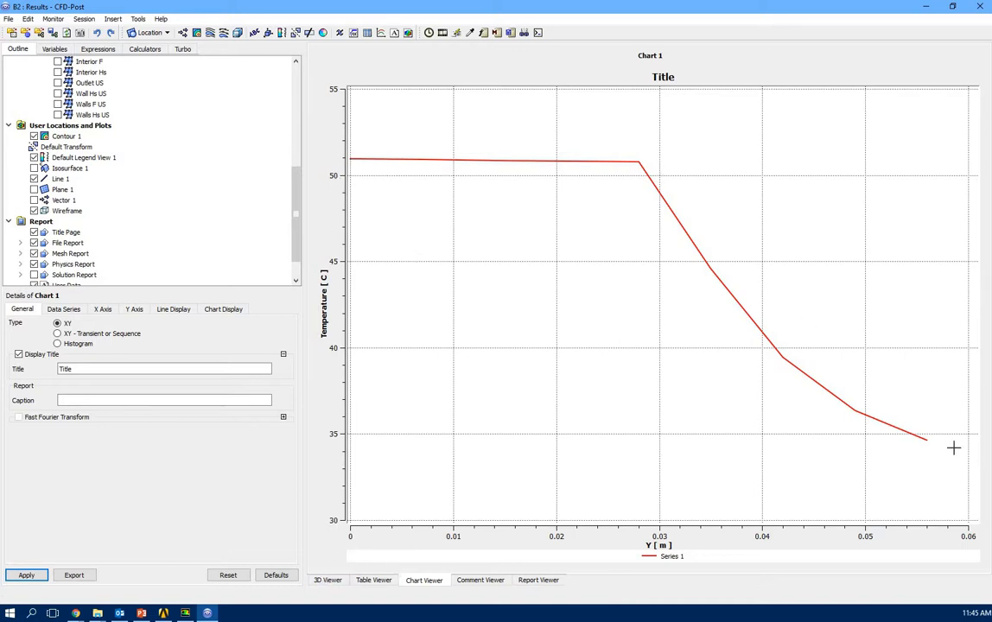
{"action": "left_click", "coordinate": [327, 581]}
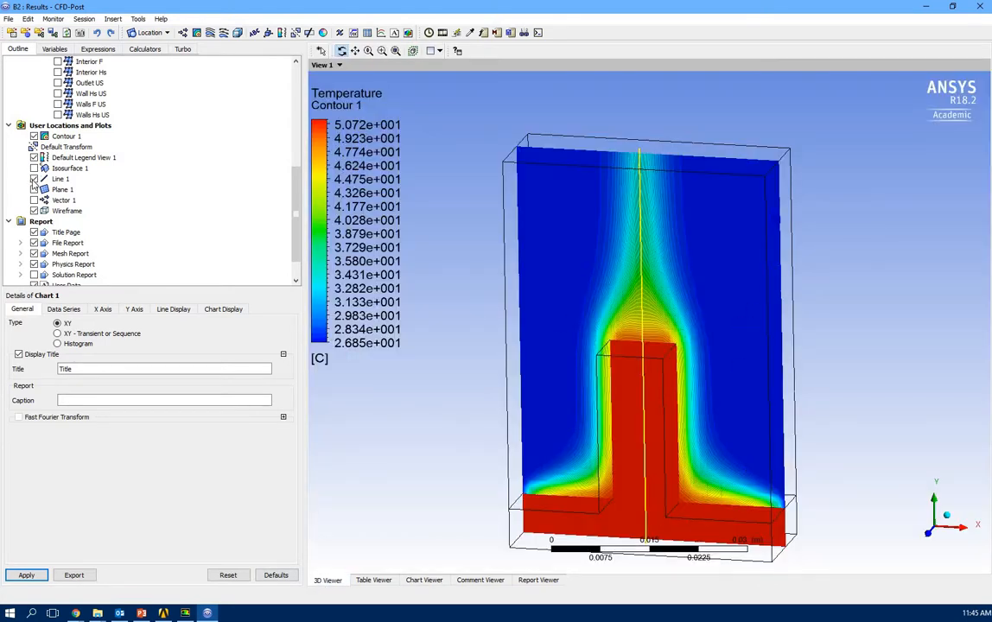
Hide Line 1 and insert Point 1 at (0.02, 0.02, 0.02), nearest node 5145.
{"action": "left_click", "coordinate": [34, 179]}
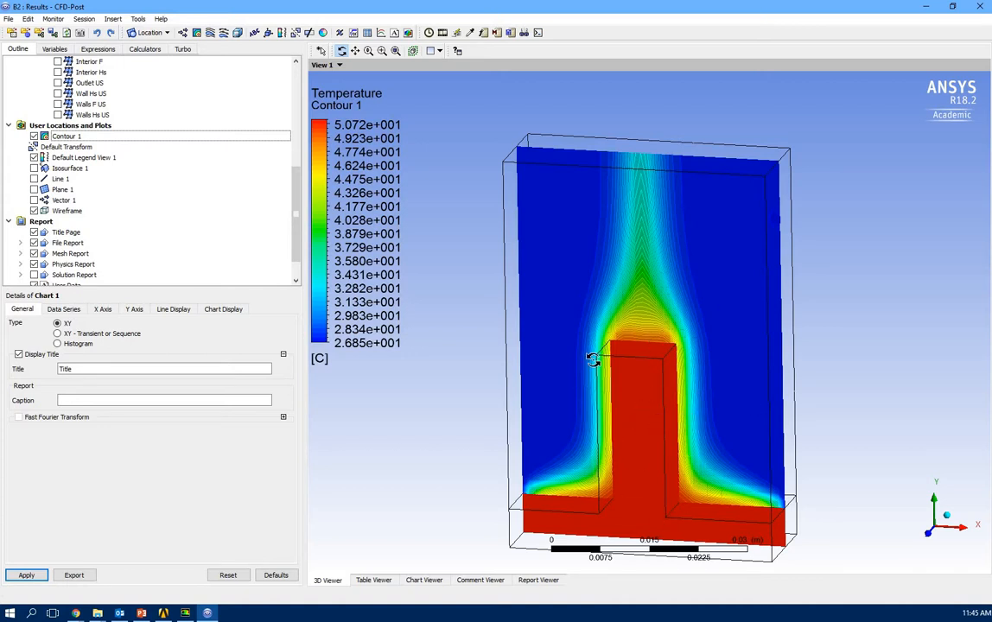
{"action": "left_click", "coordinate": [148, 33]}
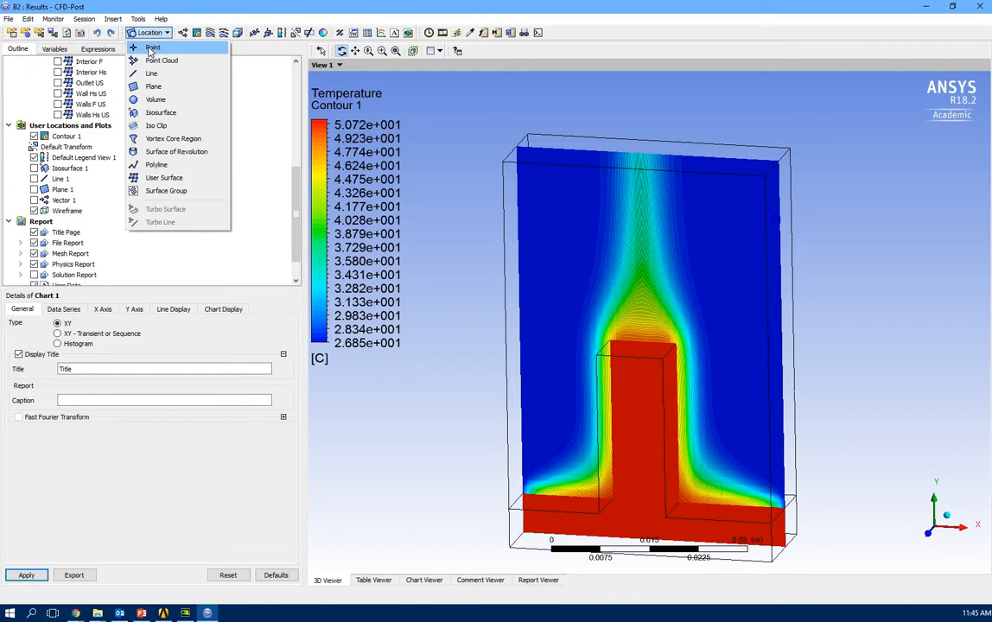
{"action": "left_click", "coordinate": [148, 46]}
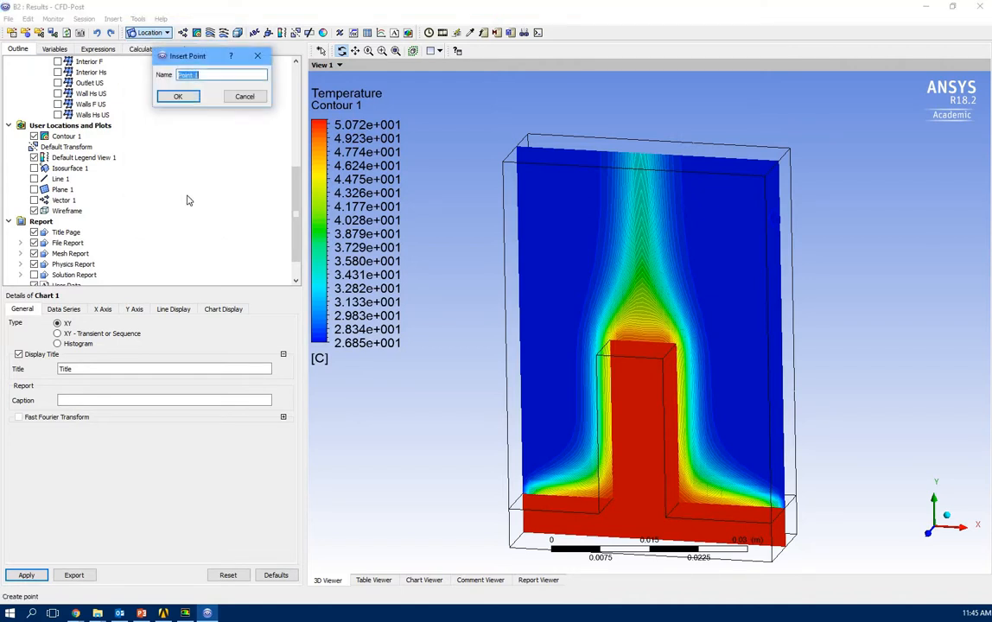
{"action": "left_click", "coordinate": [179, 98]}
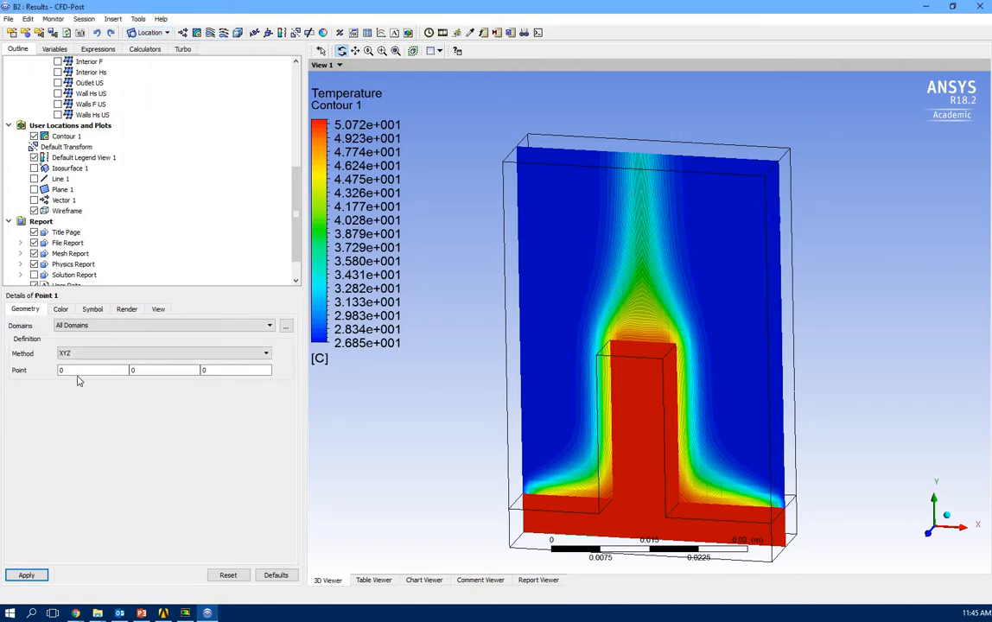
{"action": "left_click", "coordinate": [81, 371]}
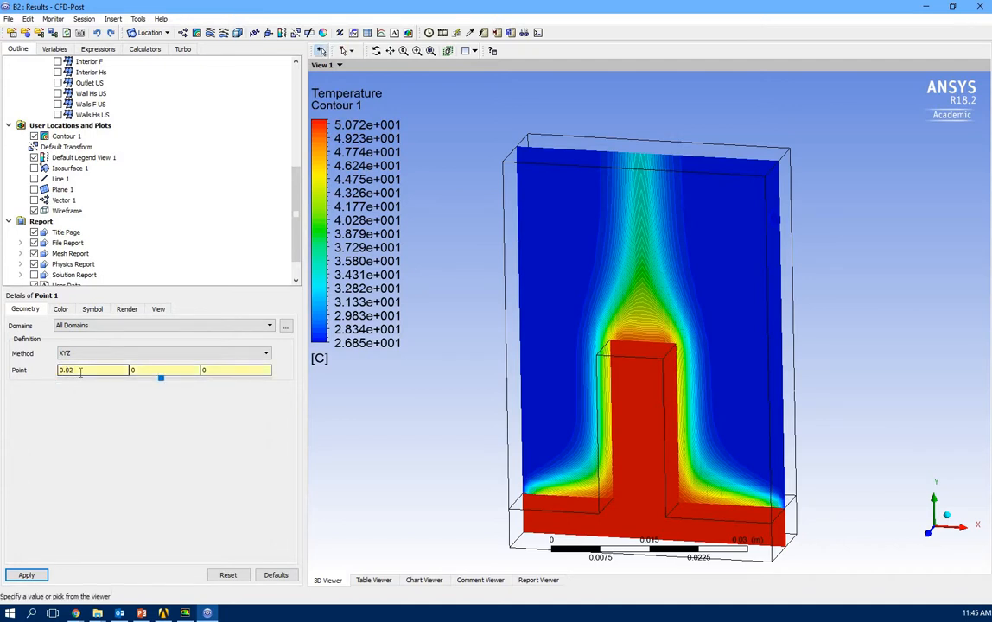
{"action": "left_click", "coordinate": [140, 371]}
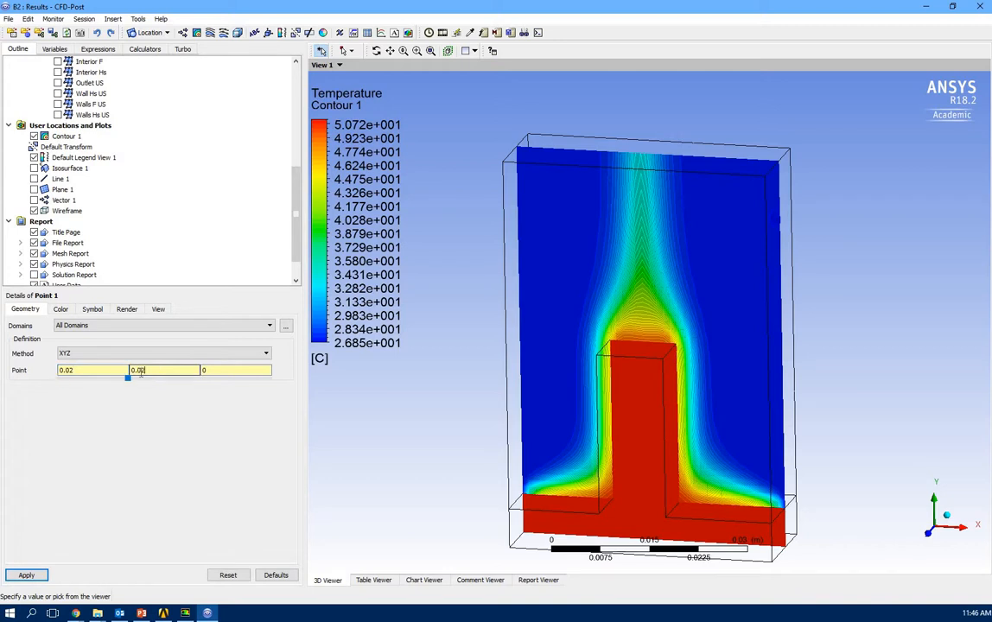
{"action": "left_click", "coordinate": [209, 371]}
{"action": "type", "text": "."}
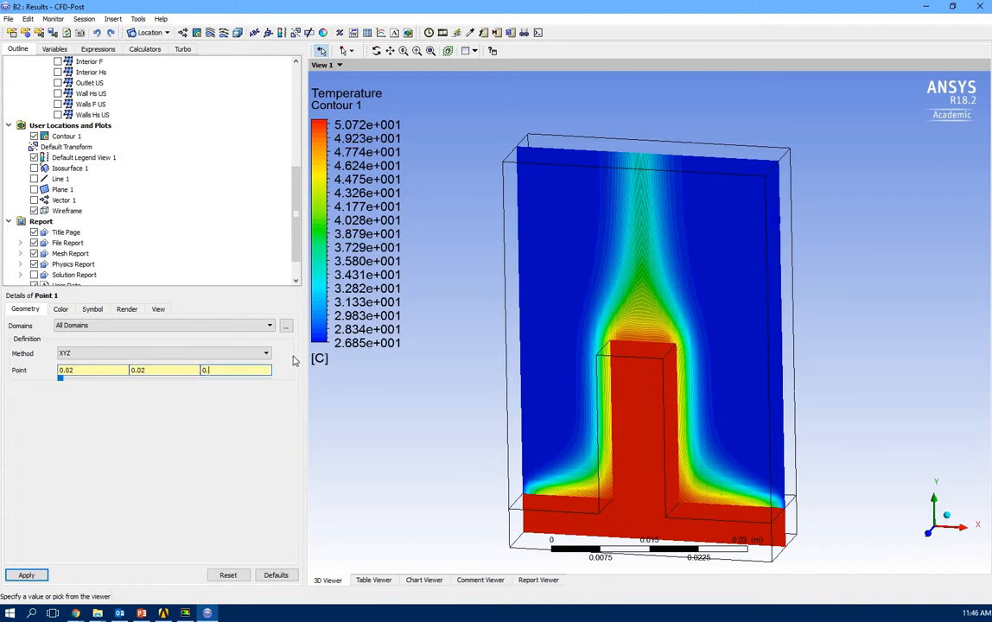
{"action": "type", "text": "02"}
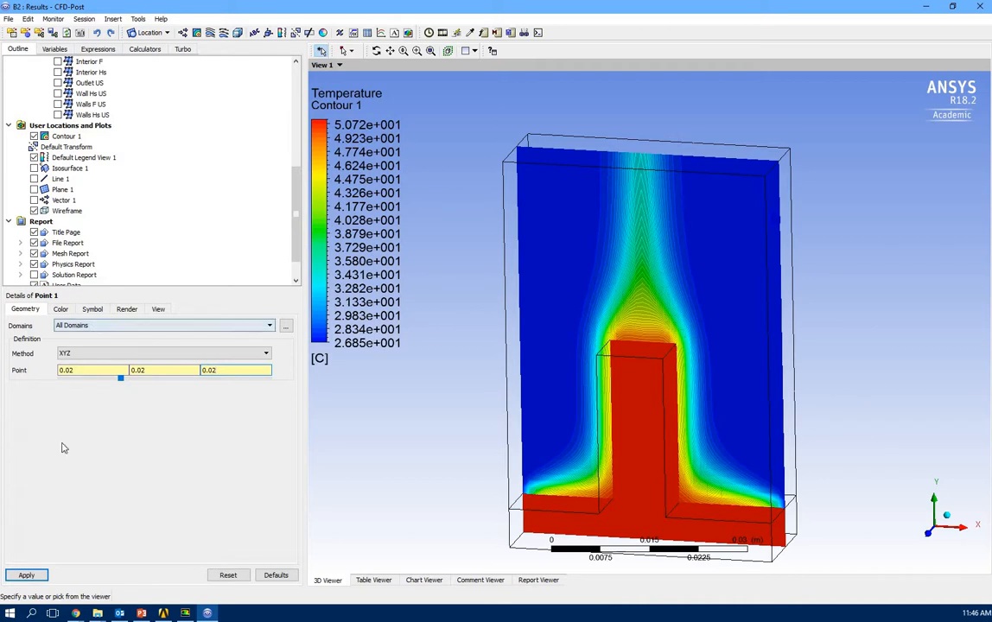
{"action": "left_click", "coordinate": [34, 575]}
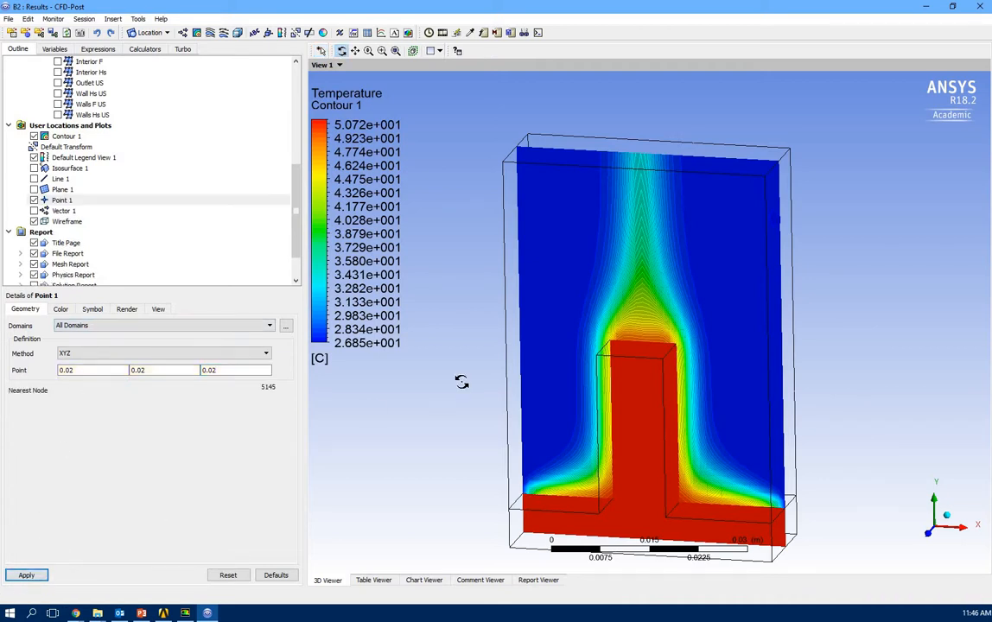
Try Point 1 Z values 0.03 and 0.025, then settle on 0.024 to meet the contour plane.
{"action": "left_click_drag", "start_coordinate": [462, 381], "coordinate": [428, 495]}
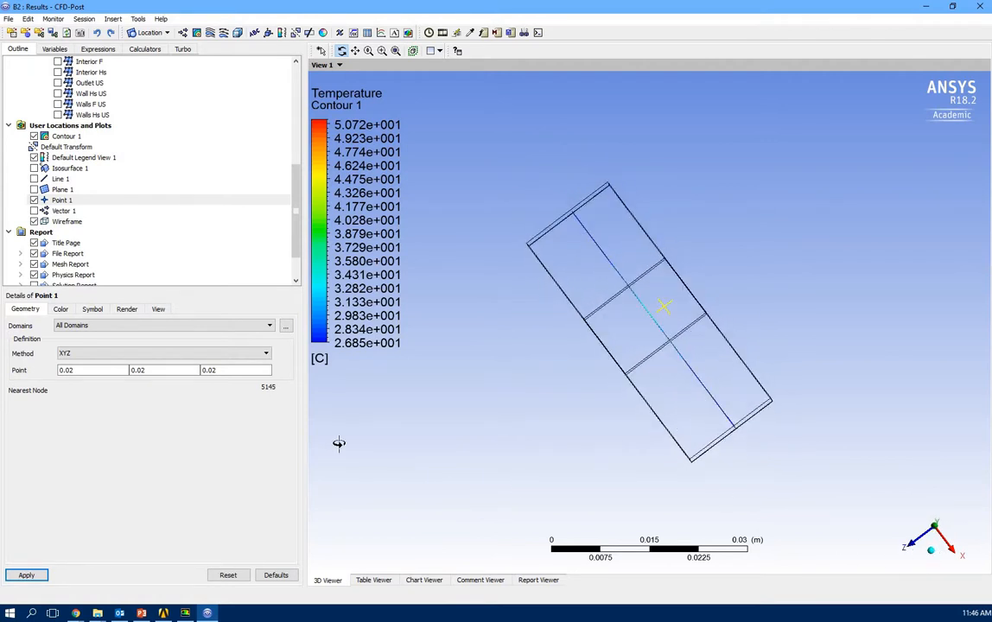
{"action": "left_click", "coordinate": [217, 372]}
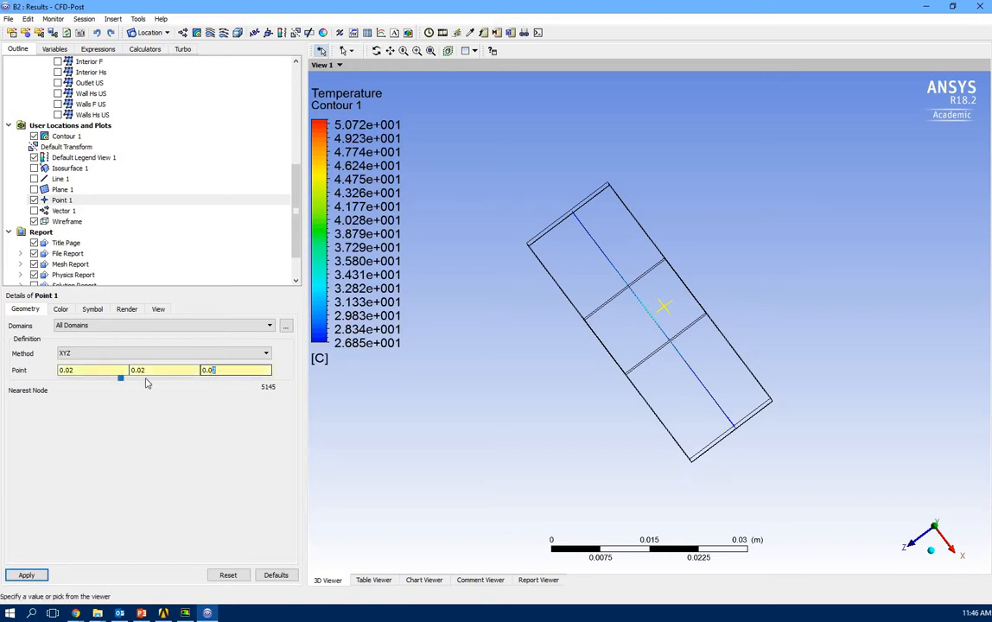
{"action": "left_click", "coordinate": [18, 575]}
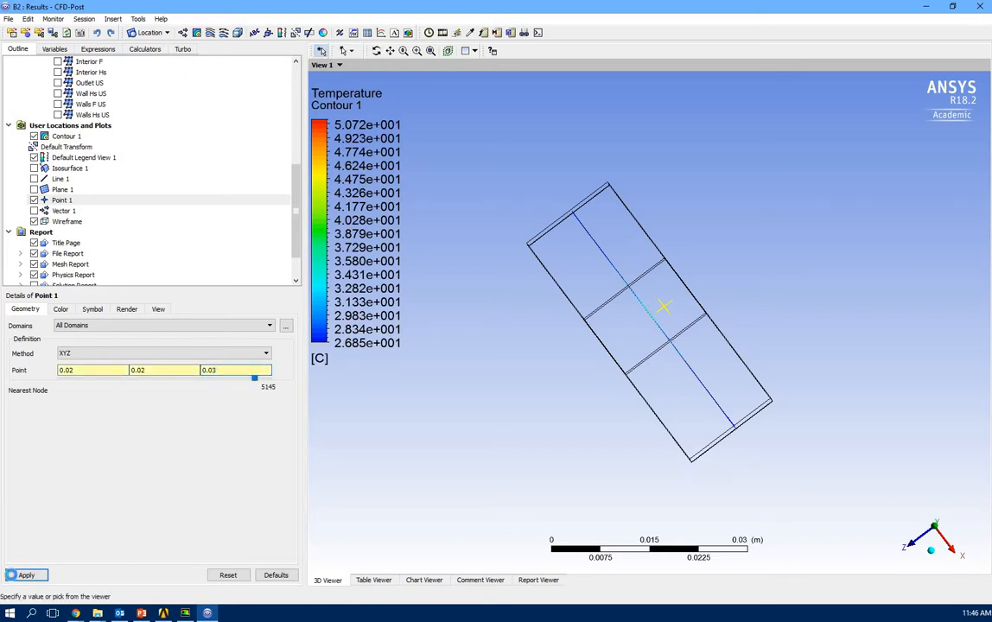
{"action": "left_click", "coordinate": [217, 371]}
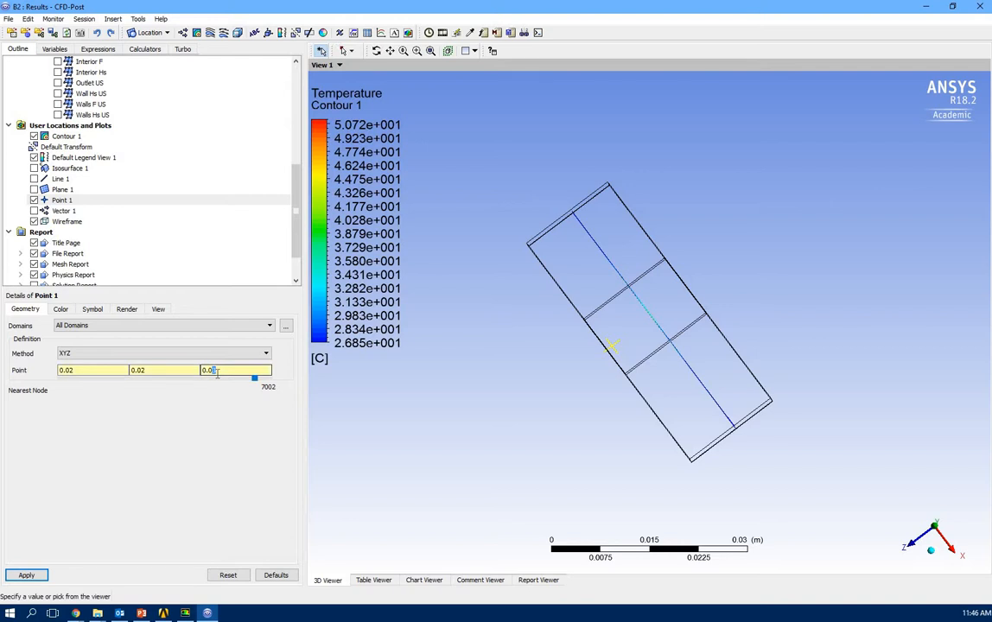
{"action": "type", "text": "5"}
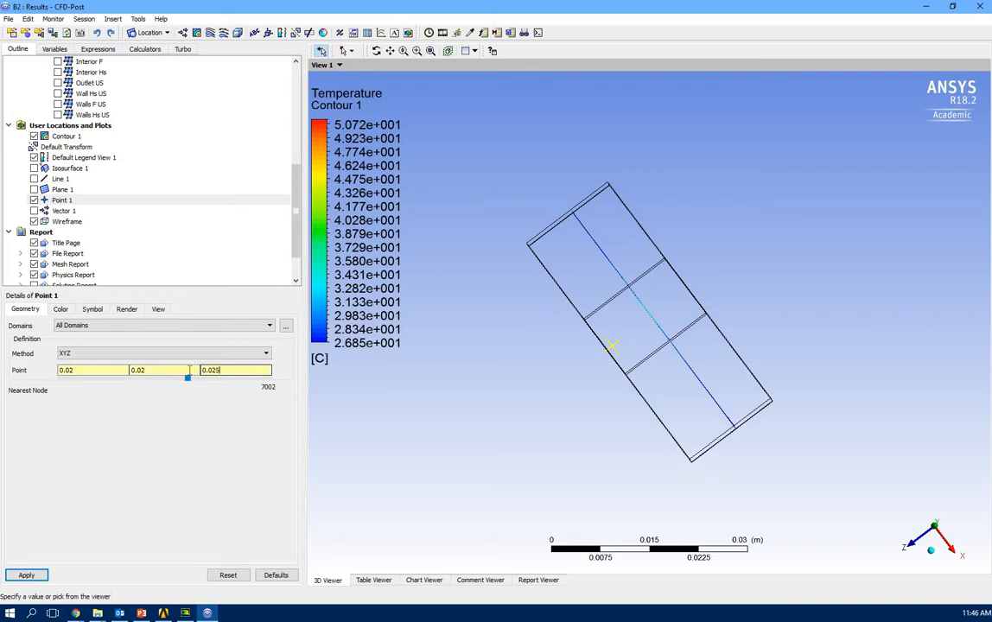
{"action": "left_click", "coordinate": [33, 577]}
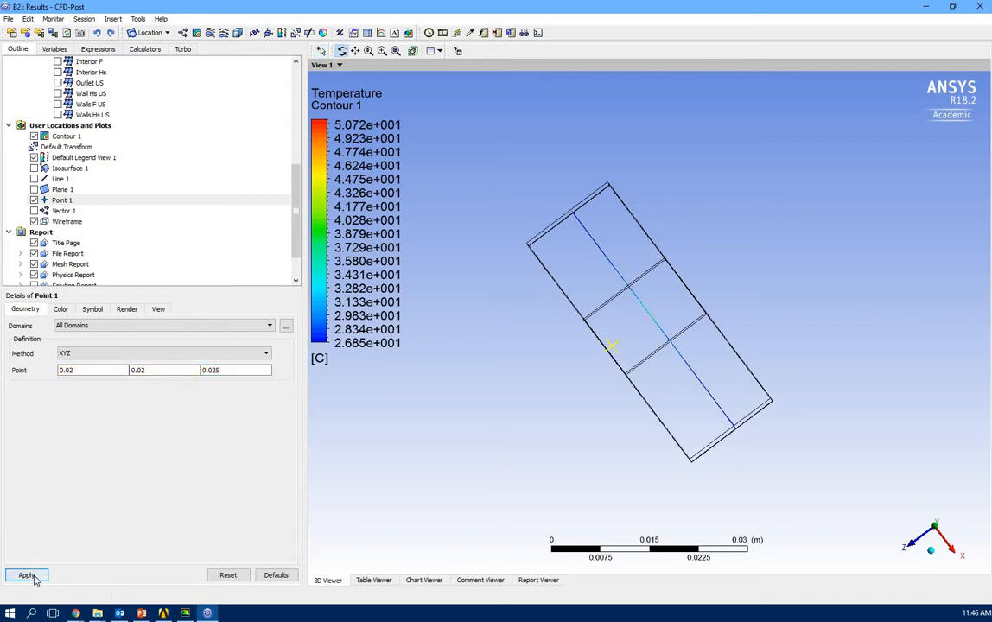
{"action": "left_click", "coordinate": [221, 370]}
{"action": "type", "text": "4"}
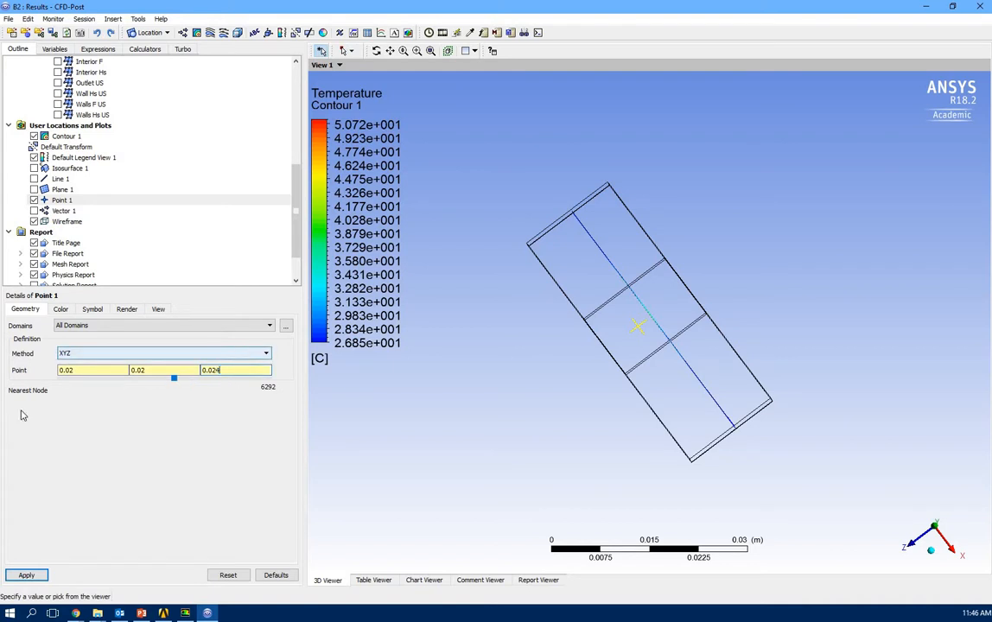
{"action": "left_click", "coordinate": [21, 574]}
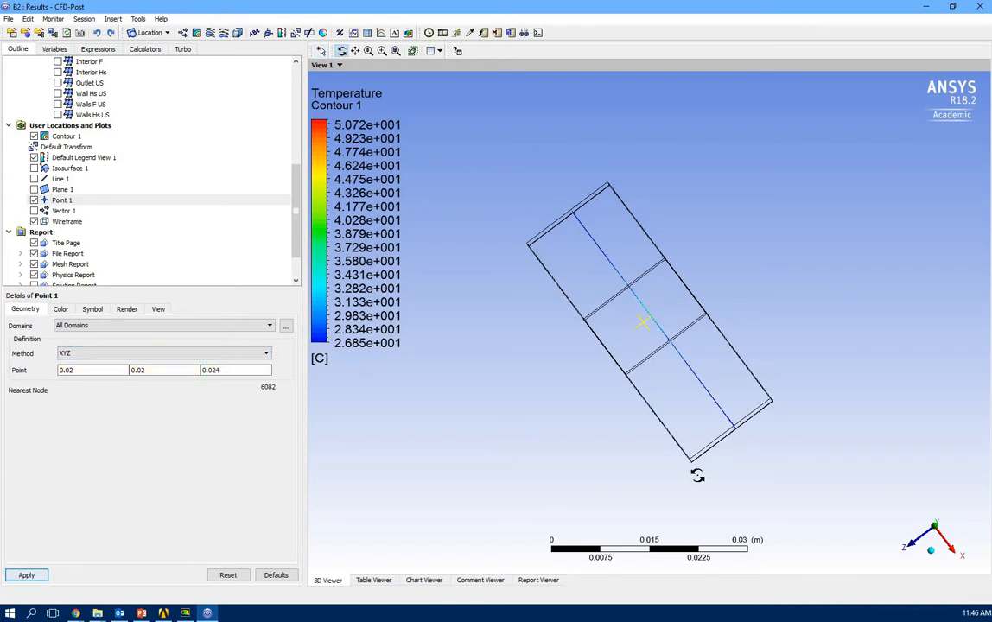
{"action": "middle_click_drag", "start_coordinate": [698, 472], "coordinate": [639, 380]}
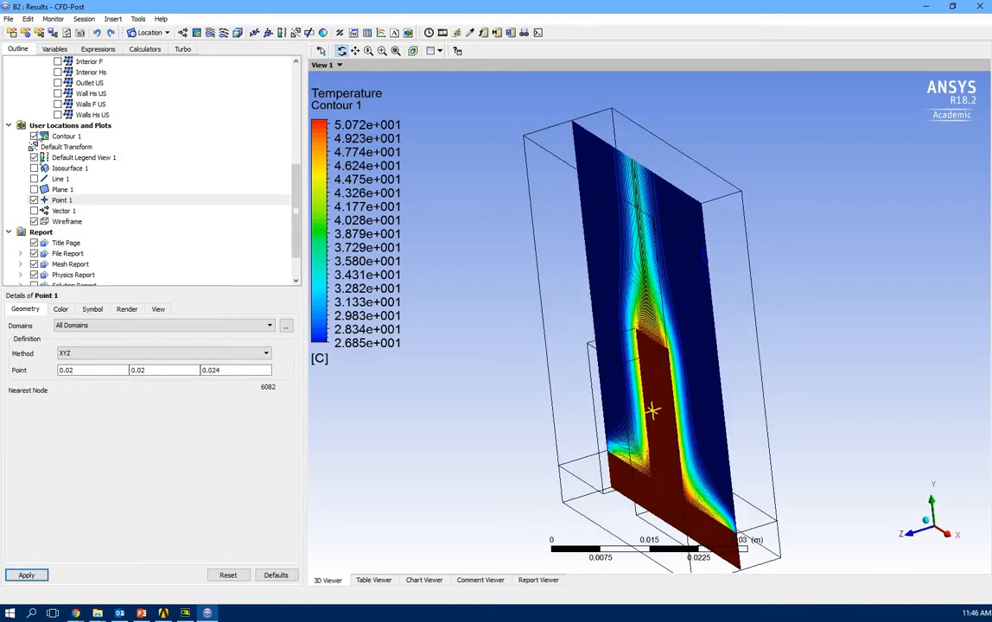
Hide Contour 1 and raise Point 1's Y to 0.03, then 0.031, checking from the front view.
{"action": "left_click", "coordinate": [33, 135]}
{"action": "middle_click_drag", "start_coordinate": [553, 350], "coordinate": [810, 425]}
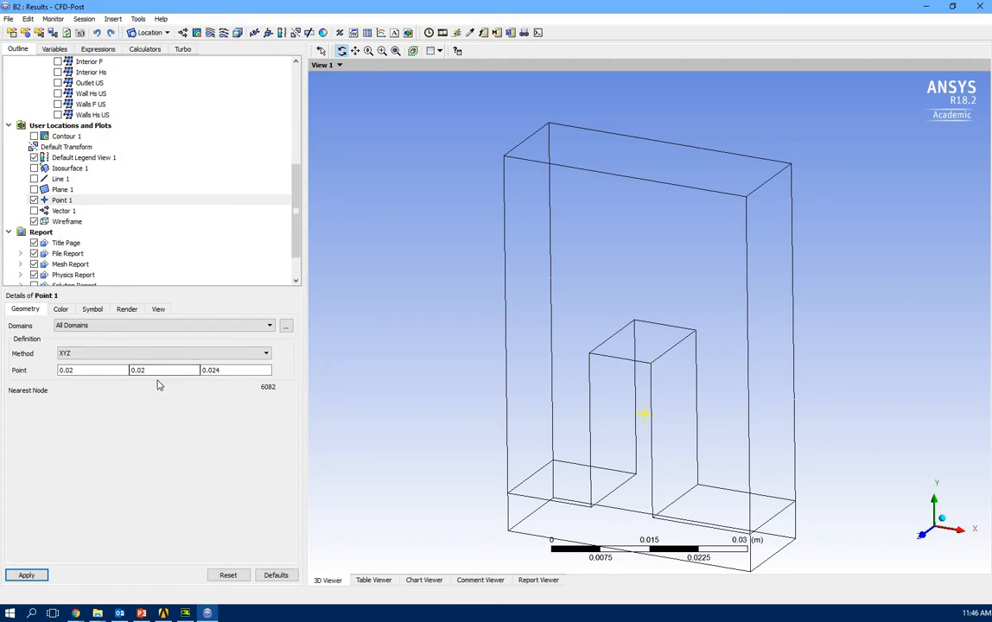
{"action": "left_click", "coordinate": [138, 369]}
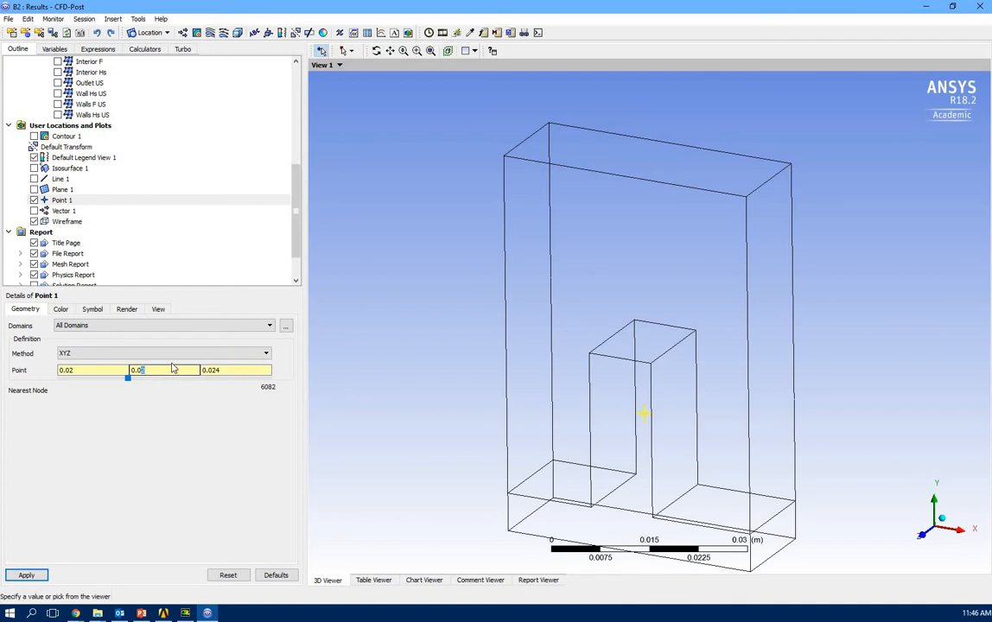
{"action": "type", "text": "3"}
{"action": "left_click", "coordinate": [26, 575]}
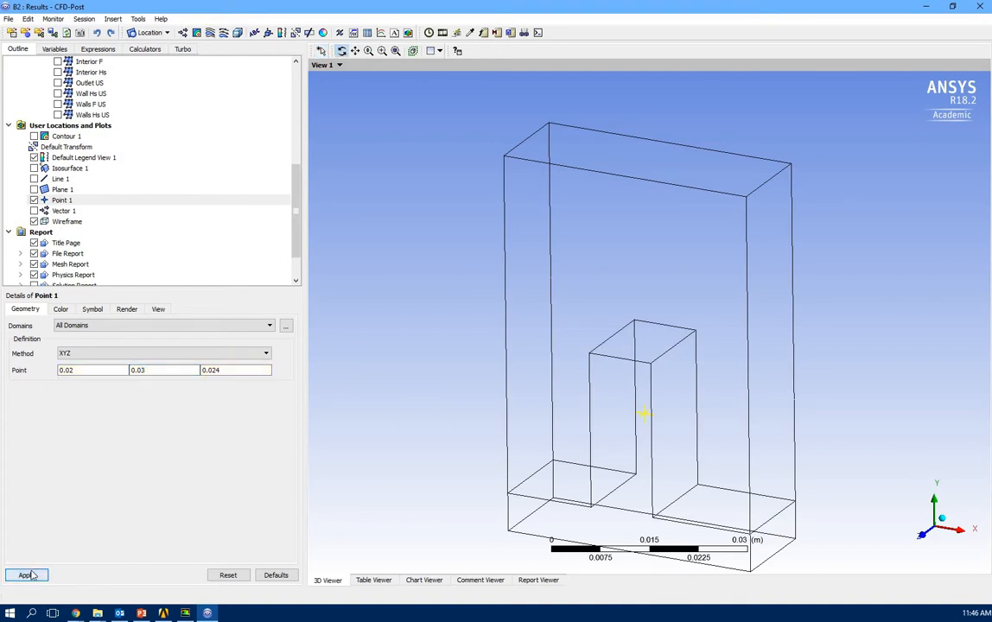
{"action": "left_click", "coordinate": [921, 536]}
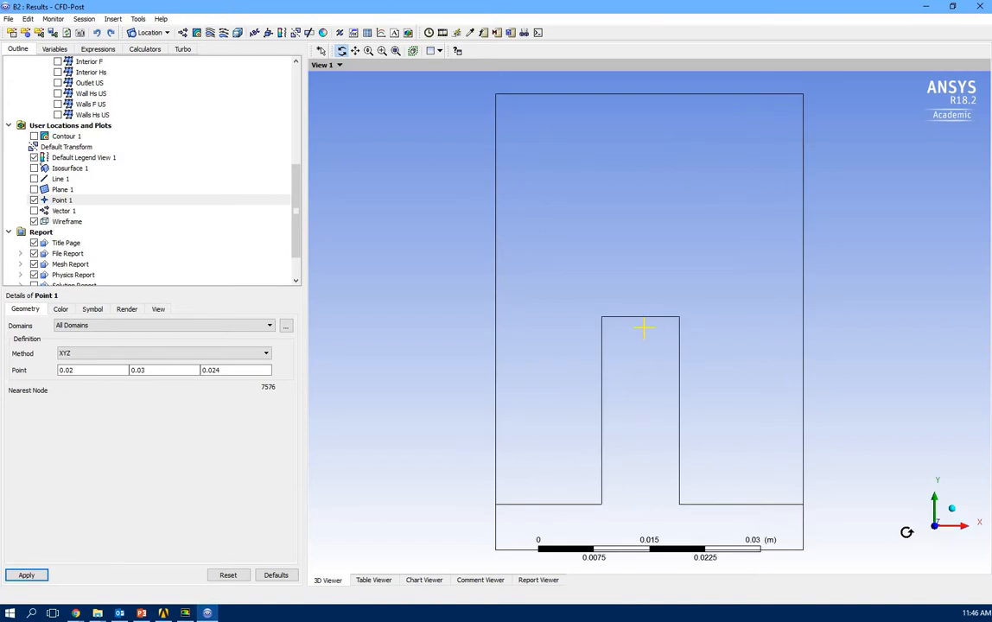
{"action": "left_click", "coordinate": [151, 371]}
{"action": "type", "text": "1"}
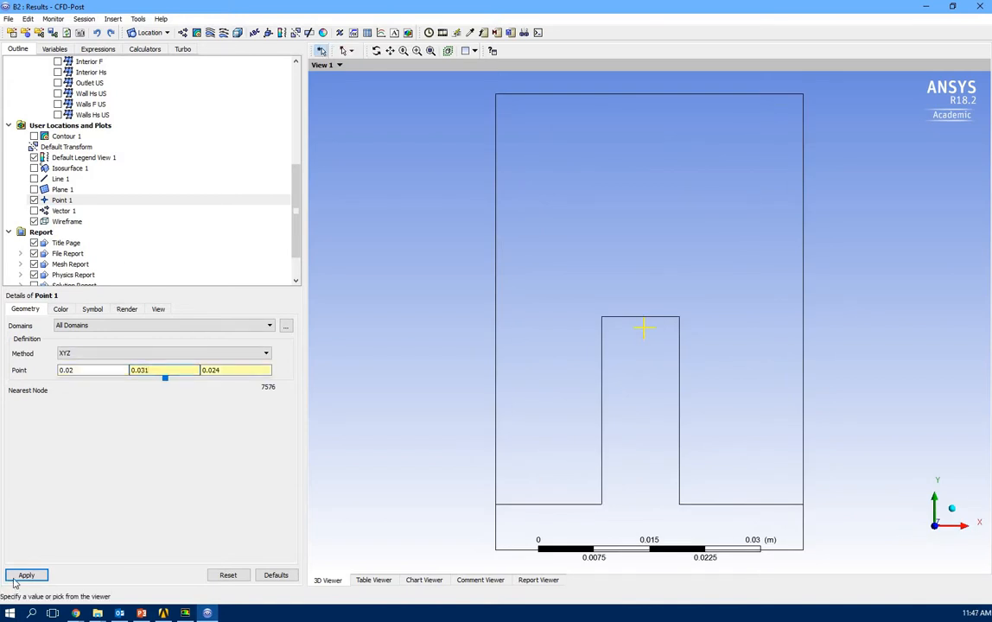
{"action": "left_click", "coordinate": [21, 576]}
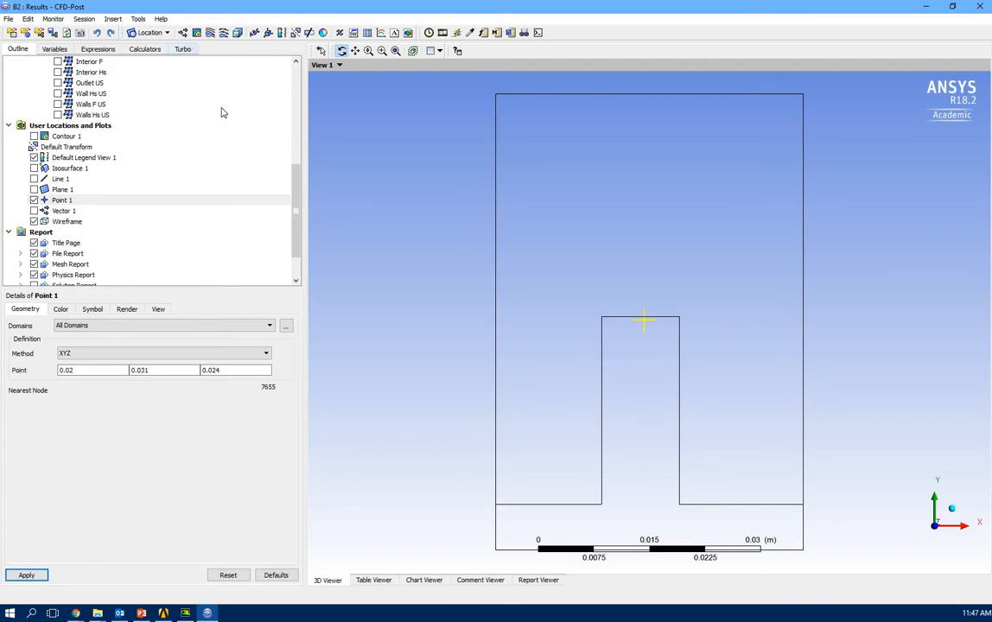
Insert Chart 2 as a time-based chart with Point 1 as the data series location.
{"action": "left_click", "coordinate": [380, 33]}
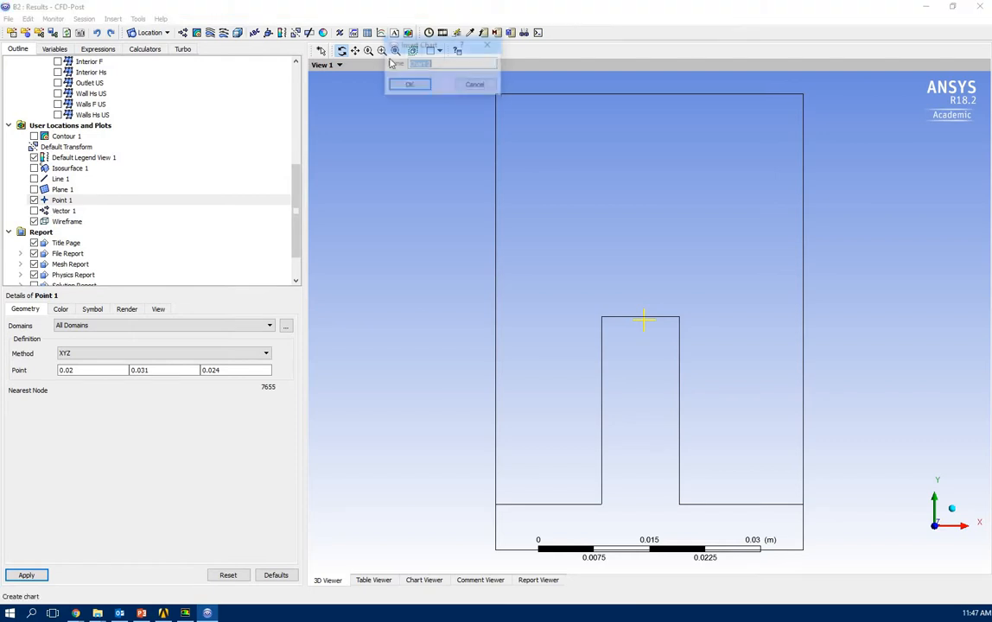
{"action": "left_click", "coordinate": [405, 85]}
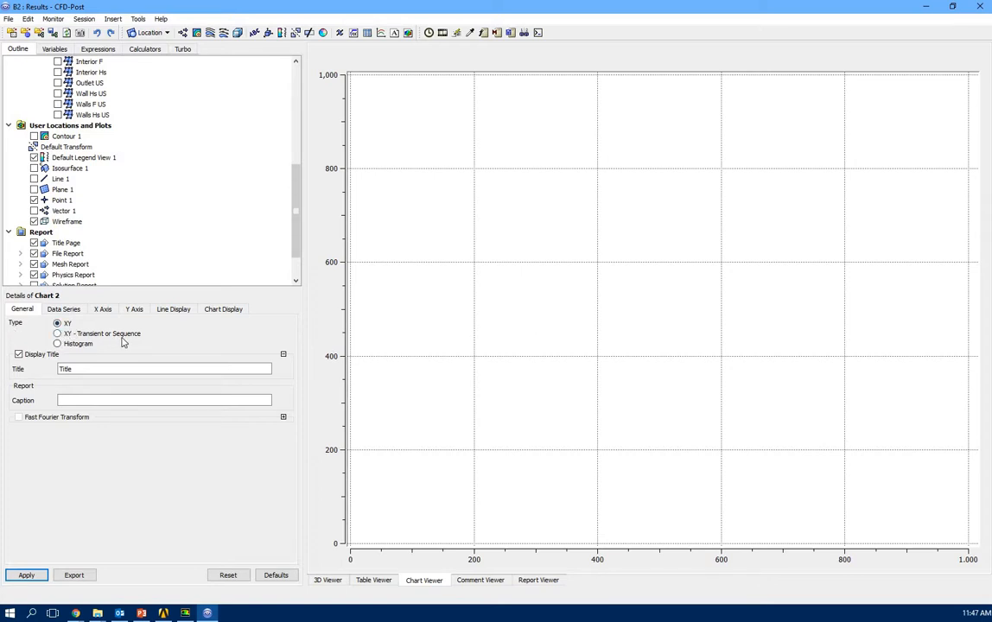
{"action": "left_click", "coordinate": [58, 334]}
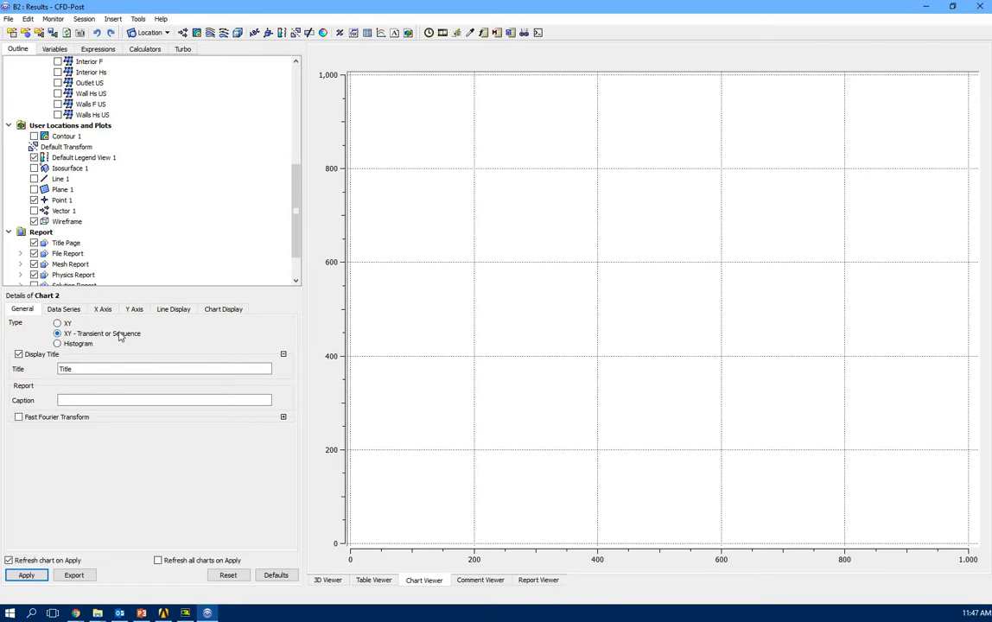
{"action": "left_click", "coordinate": [65, 310]}
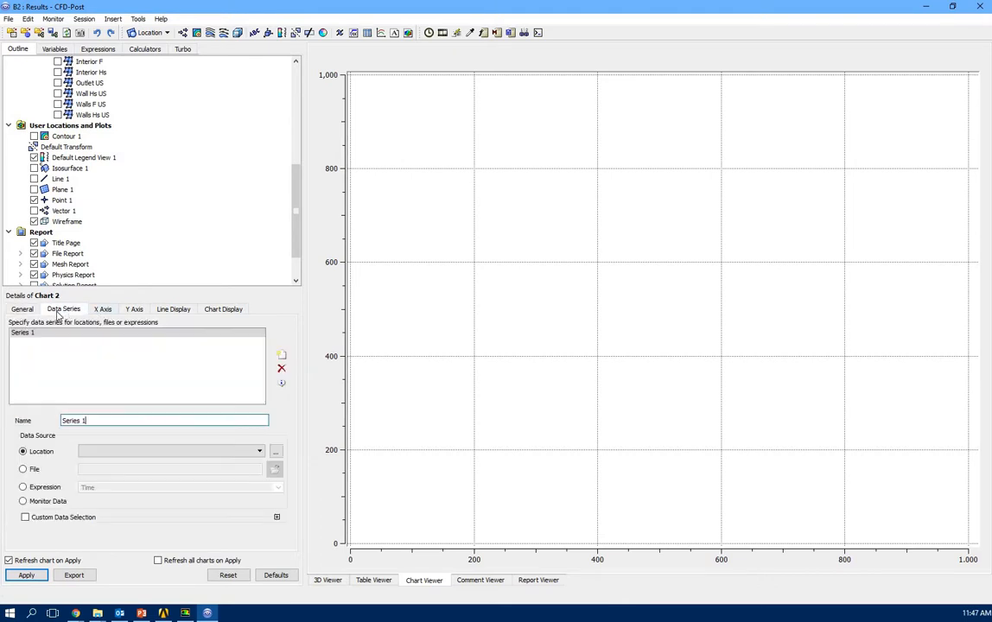
{"action": "left_click", "coordinate": [259, 451]}
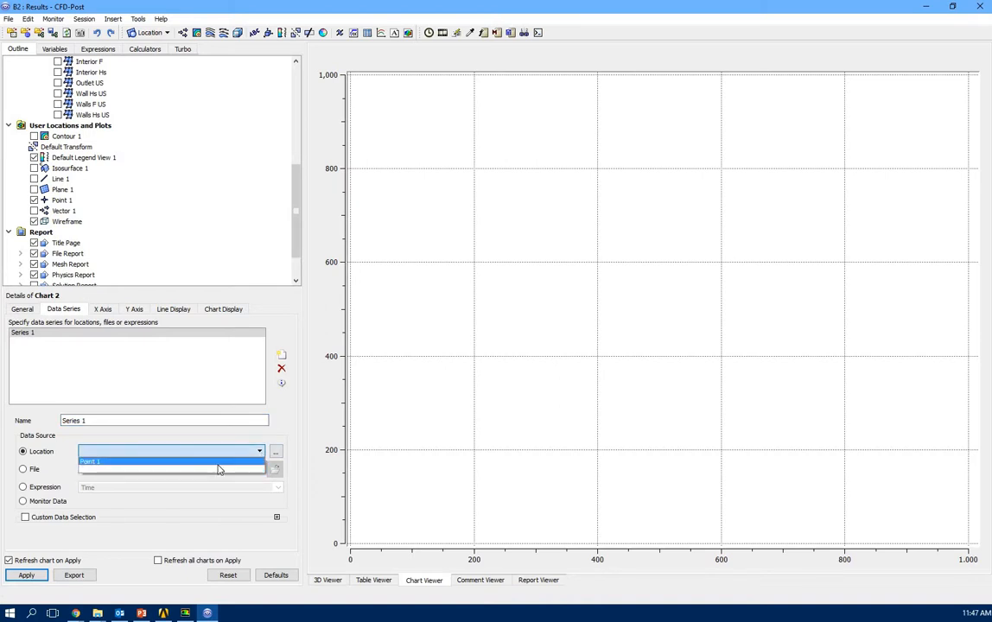
{"action": "left_click", "coordinate": [217, 462]}
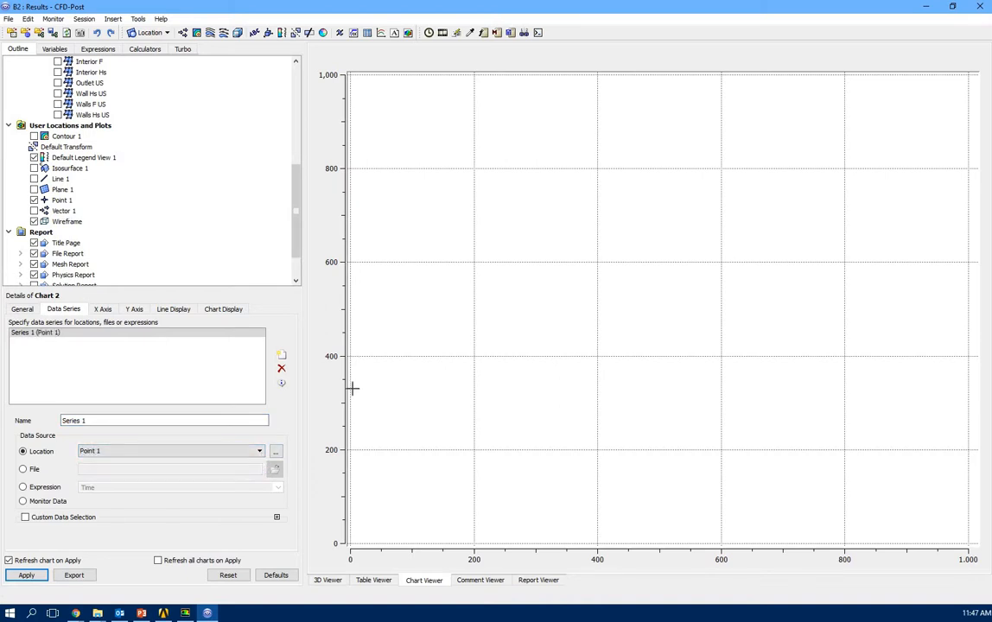
Set the Y-axis variable to Temperature and generate the temperature-versus-time chart.
{"action": "left_click", "coordinate": [102, 311]}
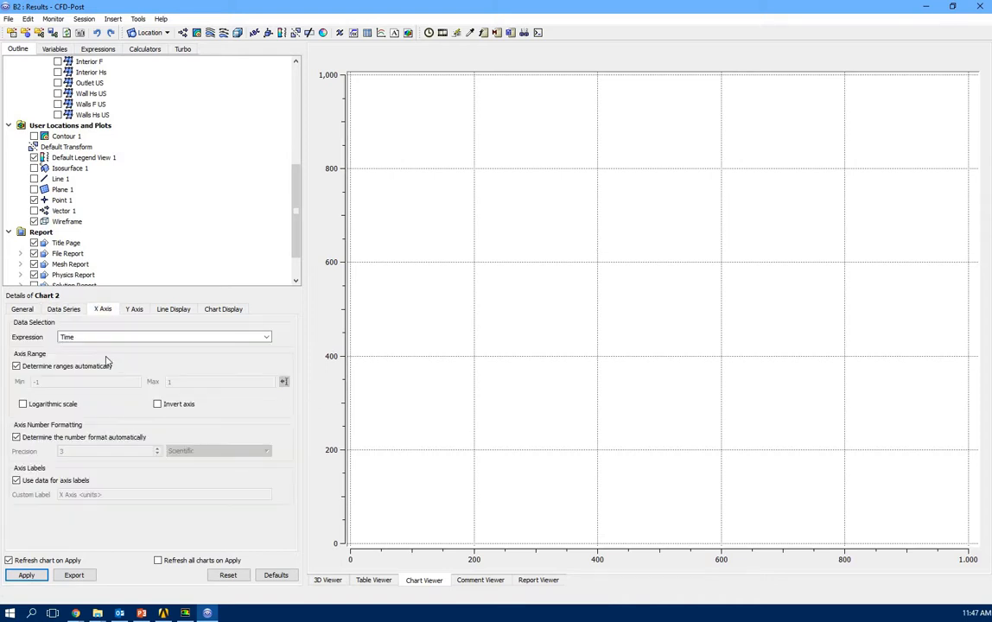
{"action": "left_click", "coordinate": [135, 310]}
{"action": "left_click", "coordinate": [127, 337]}
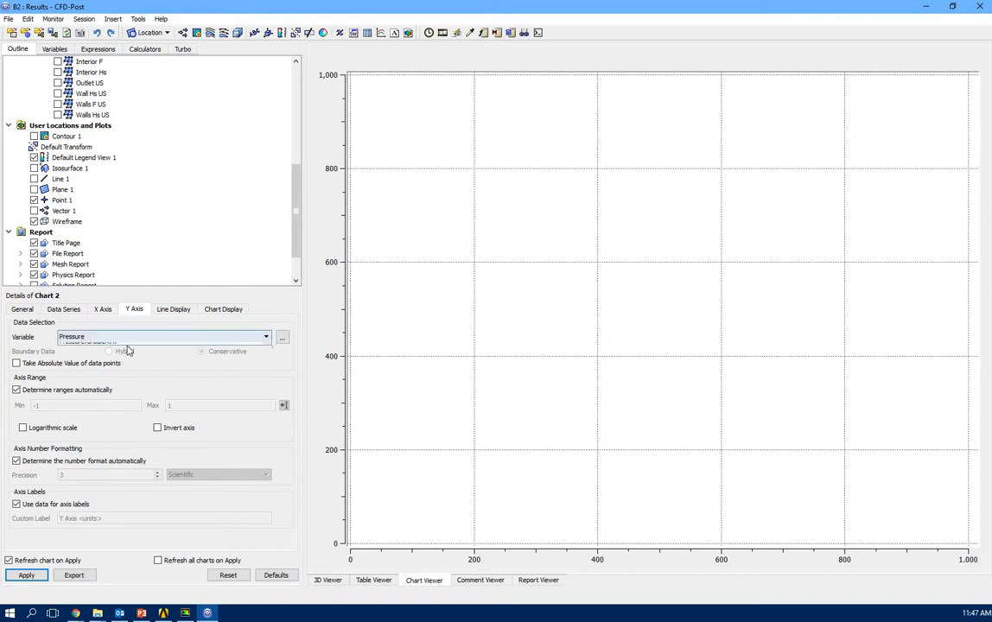
{"action": "scroll", "coordinate": [144, 371], "scroll_direction": "down", "scroll_amount": 6}
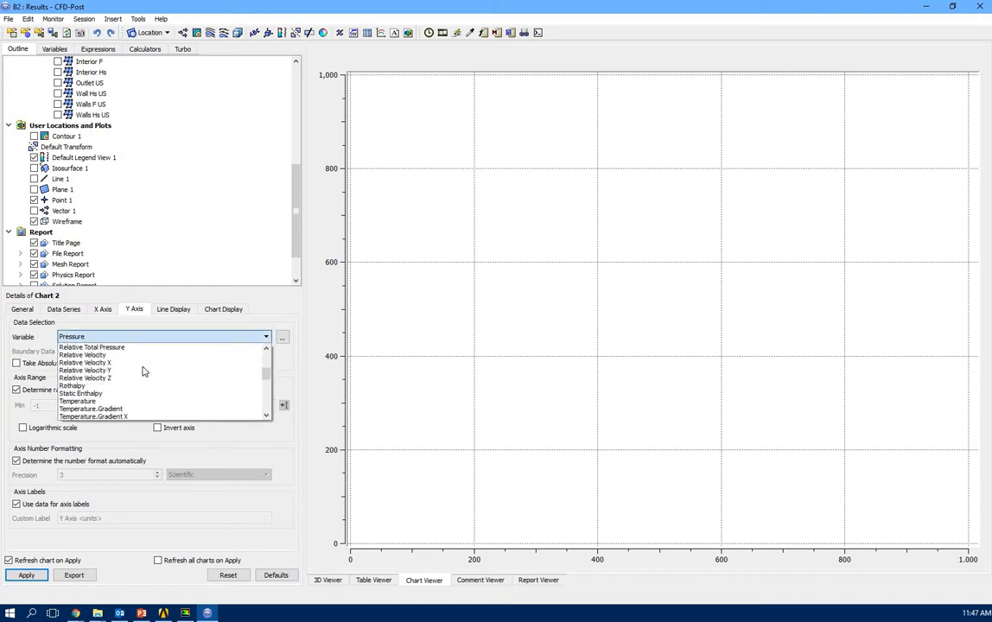
{"action": "left_click", "coordinate": [111, 400]}
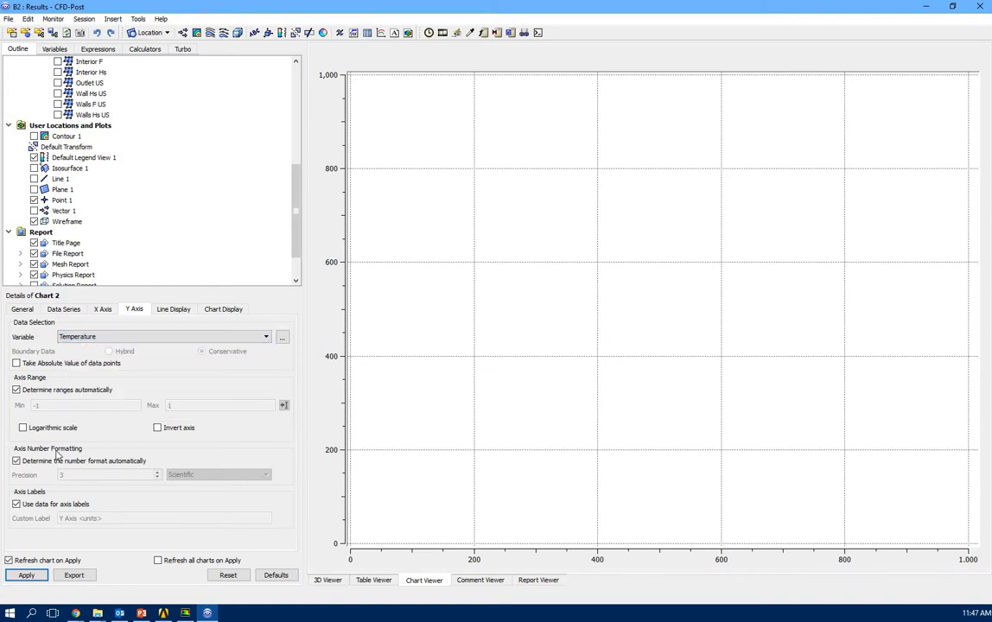
{"action": "left_click", "coordinate": [19, 311]}
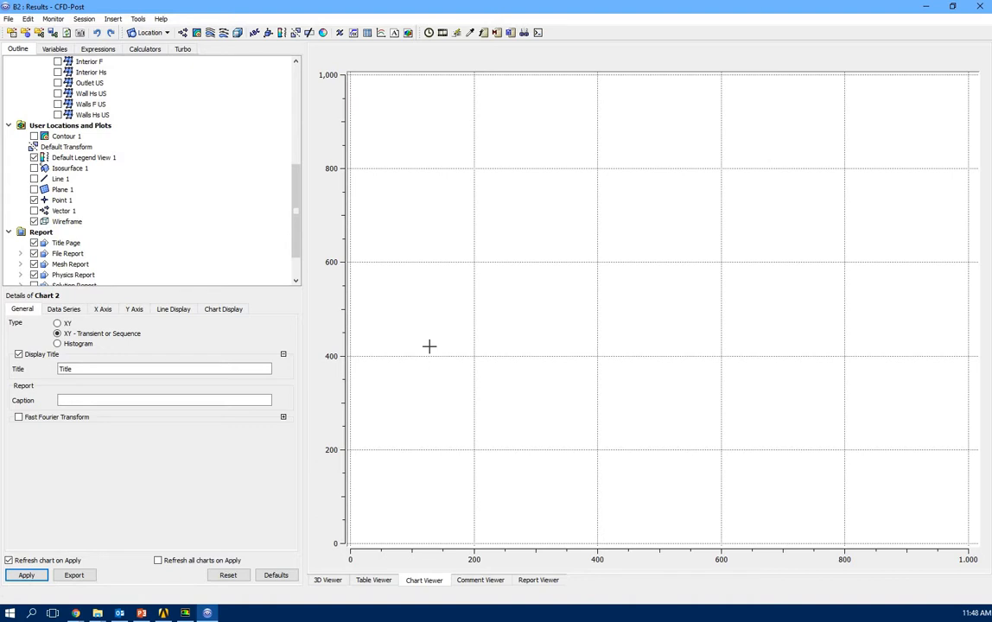
{"action": "left_click", "coordinate": [27, 576]}
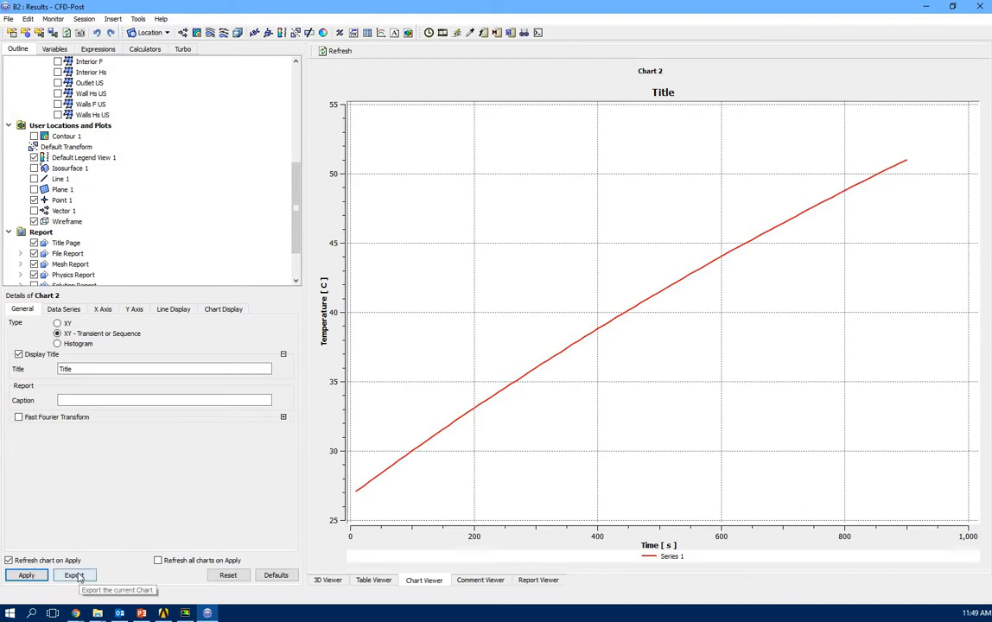
Return to the 3D view after Chart 2 finishes plotting Point 1's temperature up to about 51 °C.
{"action": "left_click", "coordinate": [329, 580]}
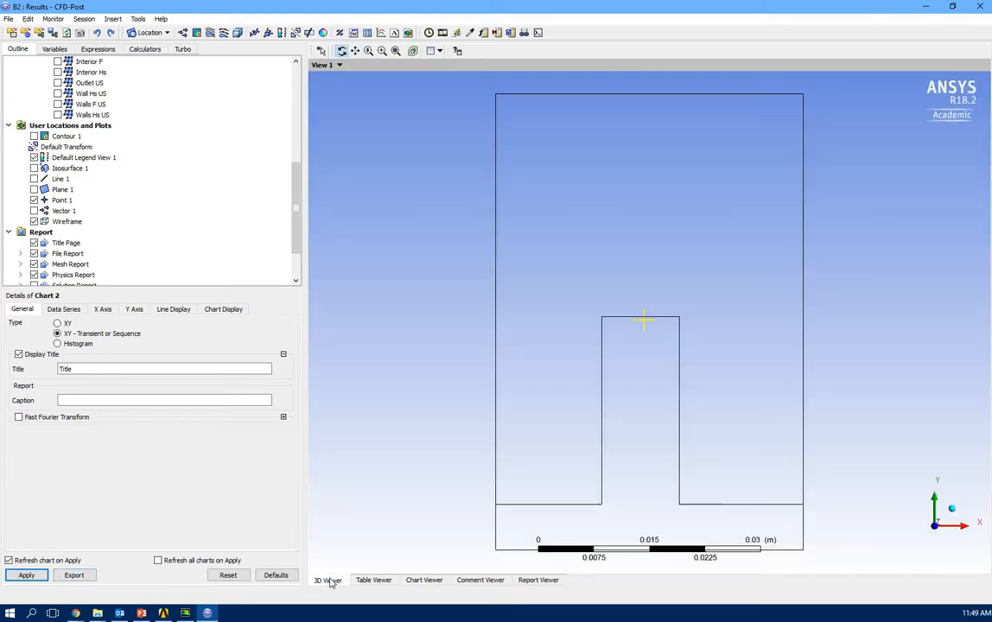
Hide the Point 1 marker in the Outline tree, dismissing the Location menu without inserting anything.
{"action": "left_click", "coordinate": [32, 200]}
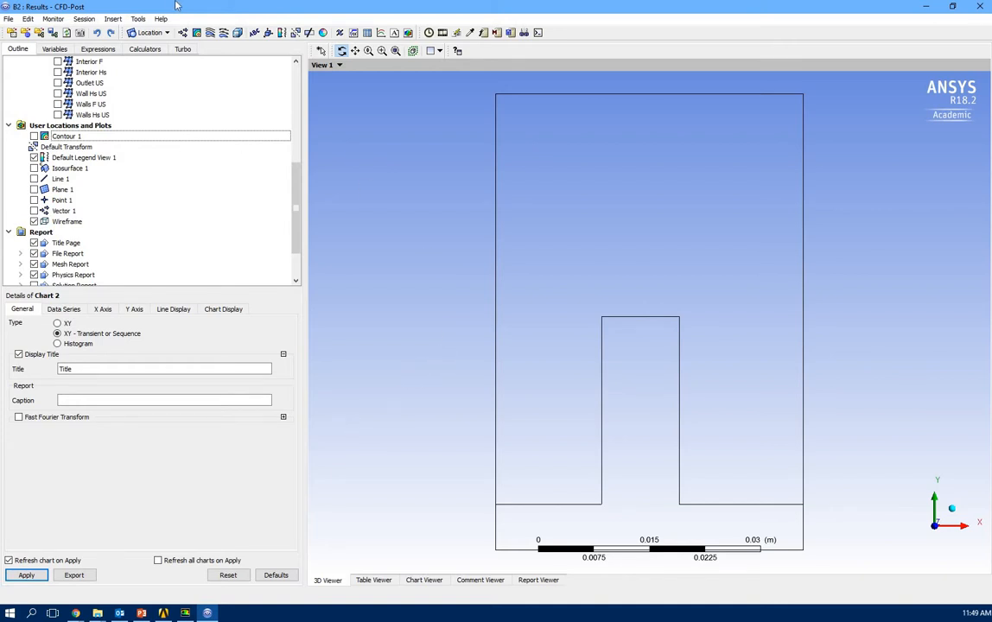
{"action": "left_click", "coordinate": [167, 34]}
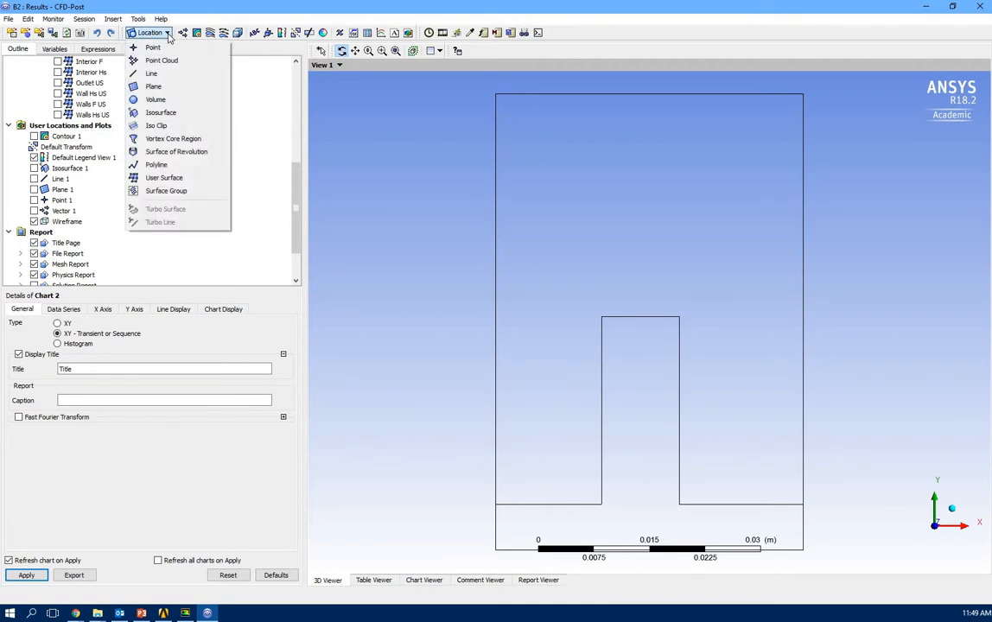
{"action": "left_click", "coordinate": [256, 17]}
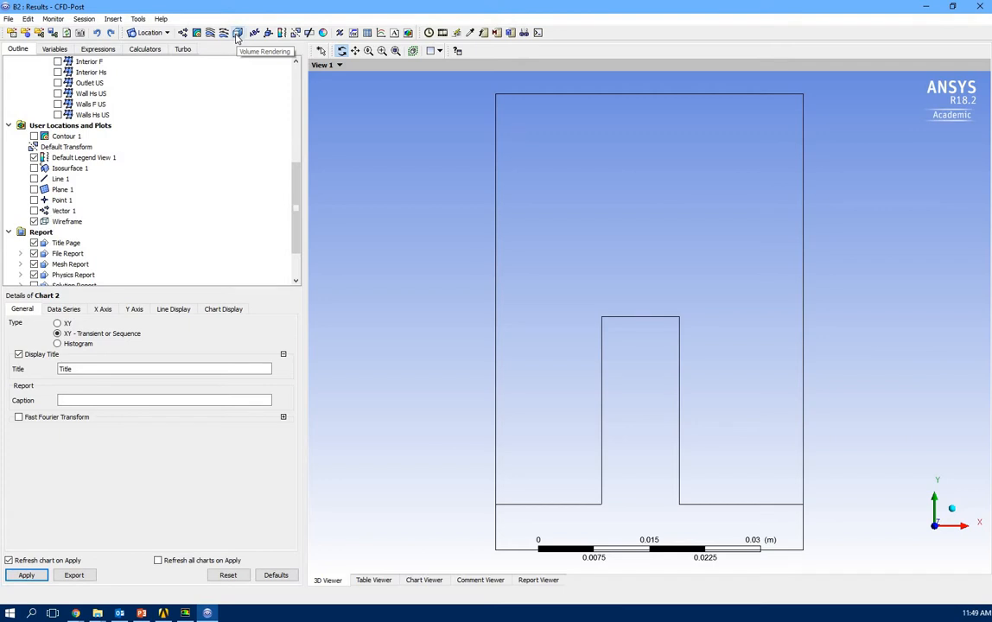
Insert Volume Rendering 1 with its default name and snap the view to isometric.
{"action": "left_click", "coordinate": [236, 33]}
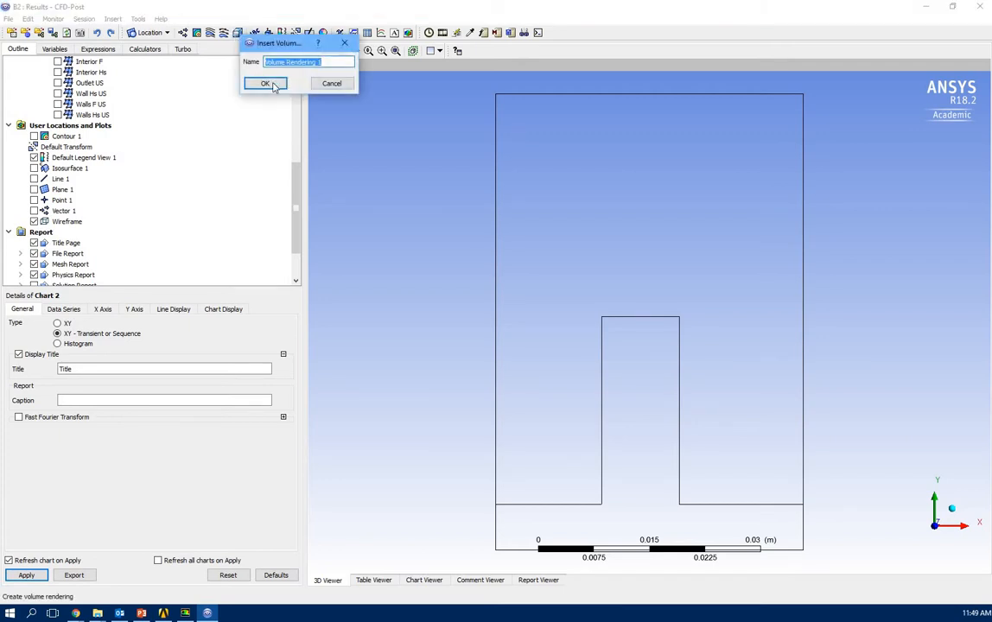
{"action": "left_click", "coordinate": [261, 82]}
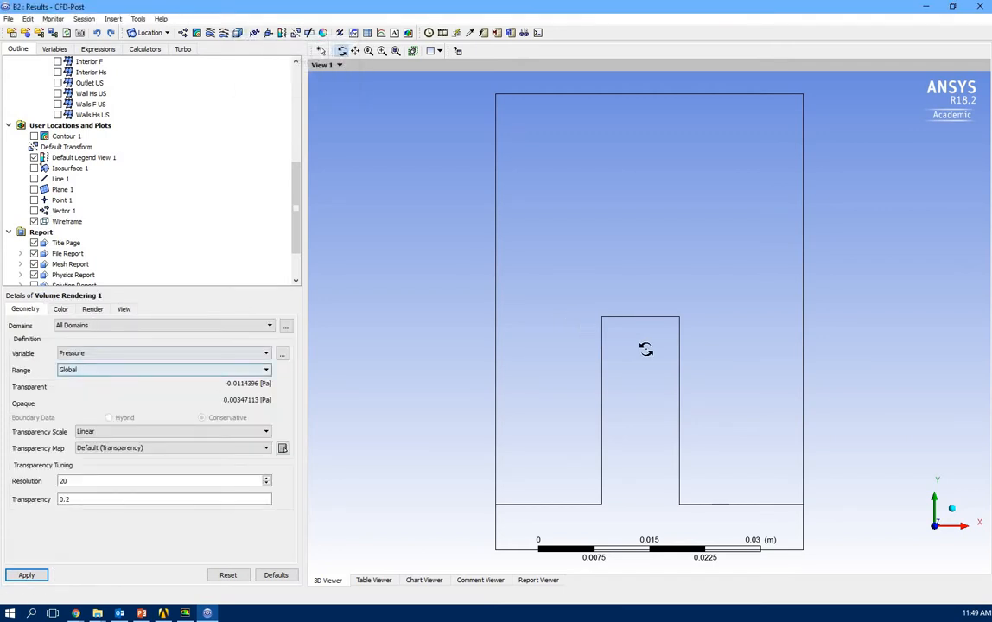
{"action": "left_click_drag", "start_coordinate": [594, 336], "coordinate": [622, 371]}
{"action": "left_click", "coordinate": [951, 528]}
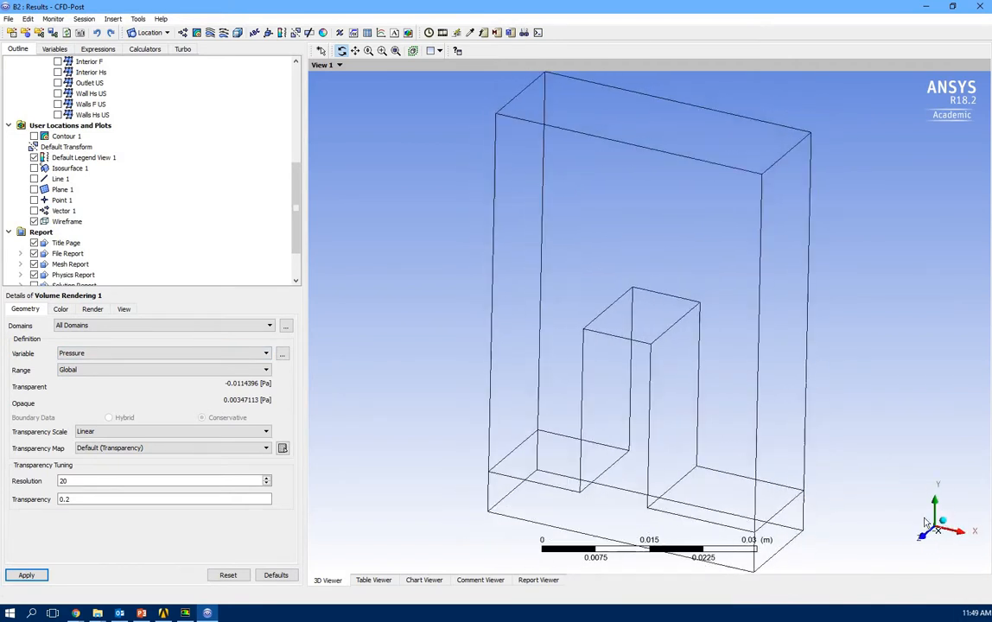
Render Temperature instead of Pressure at resolution 100, and orbit to see the plume.
{"action": "left_click", "coordinate": [83, 355]}
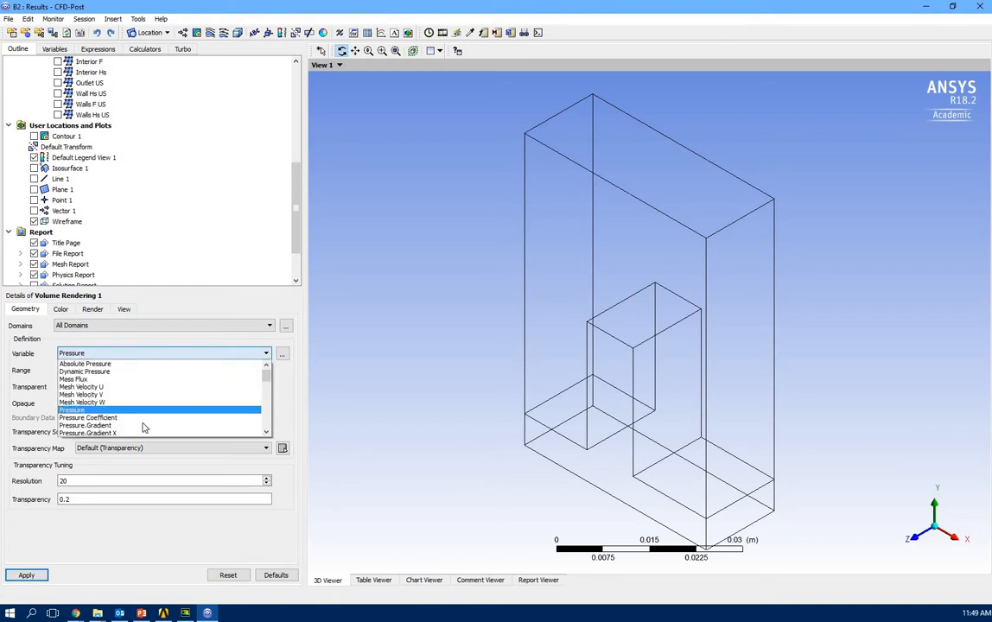
{"action": "scroll", "coordinate": [150, 414], "scroll_direction": "down", "scroll_amount": 4}
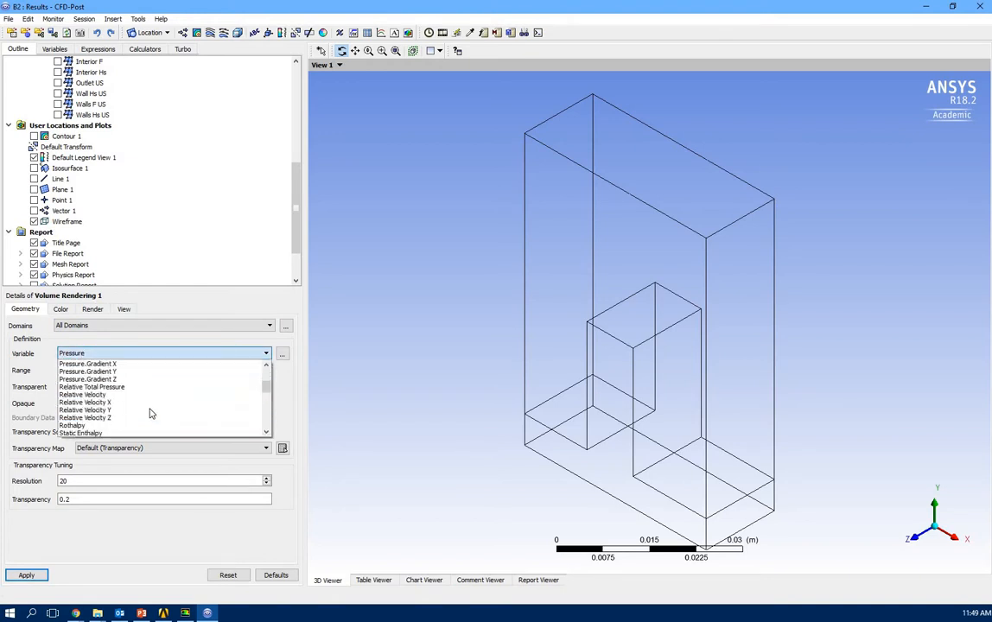
{"action": "scroll", "coordinate": [143, 413], "scroll_direction": "down", "scroll_amount": 1}
{"action": "left_click", "coordinate": [92, 395]}
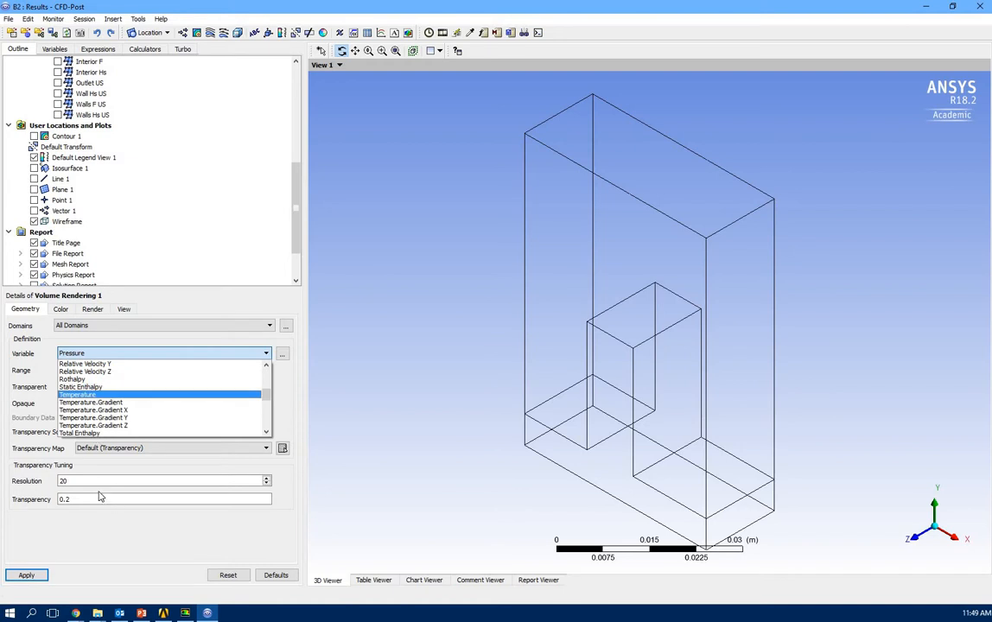
{"action": "left_click_drag", "start_coordinate": [89, 480], "coordinate": [34, 471]}
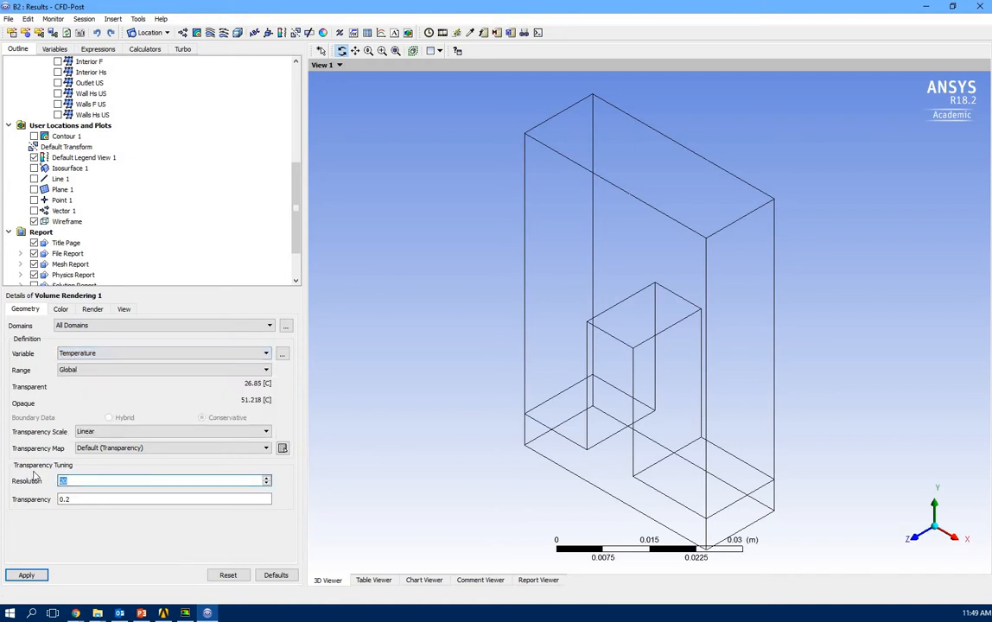
{"action": "type", "text": "100"}
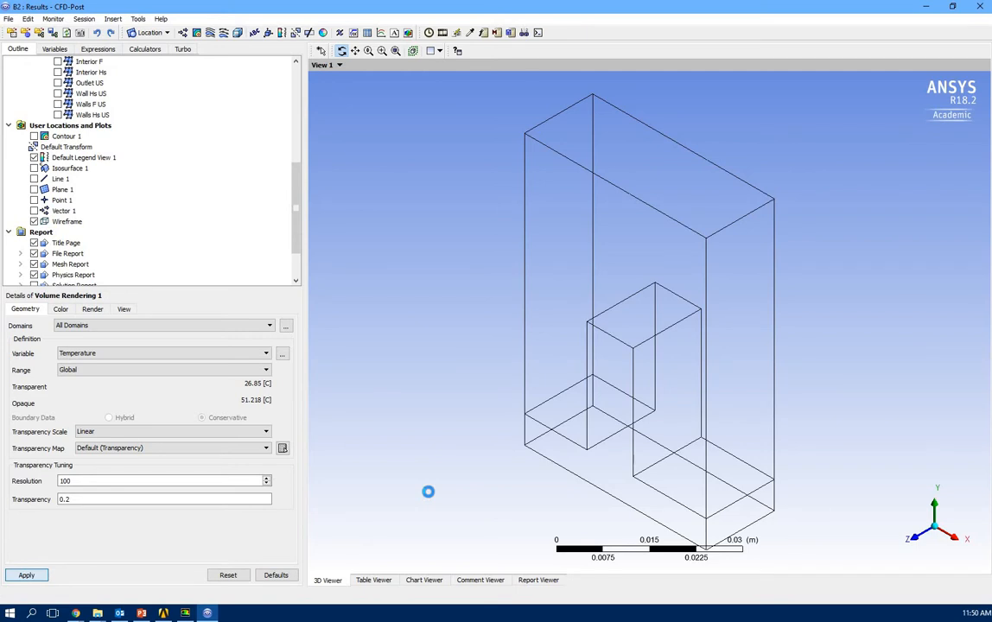
{"action": "left_click_drag", "start_coordinate": [462, 398], "coordinate": [834, 478]}
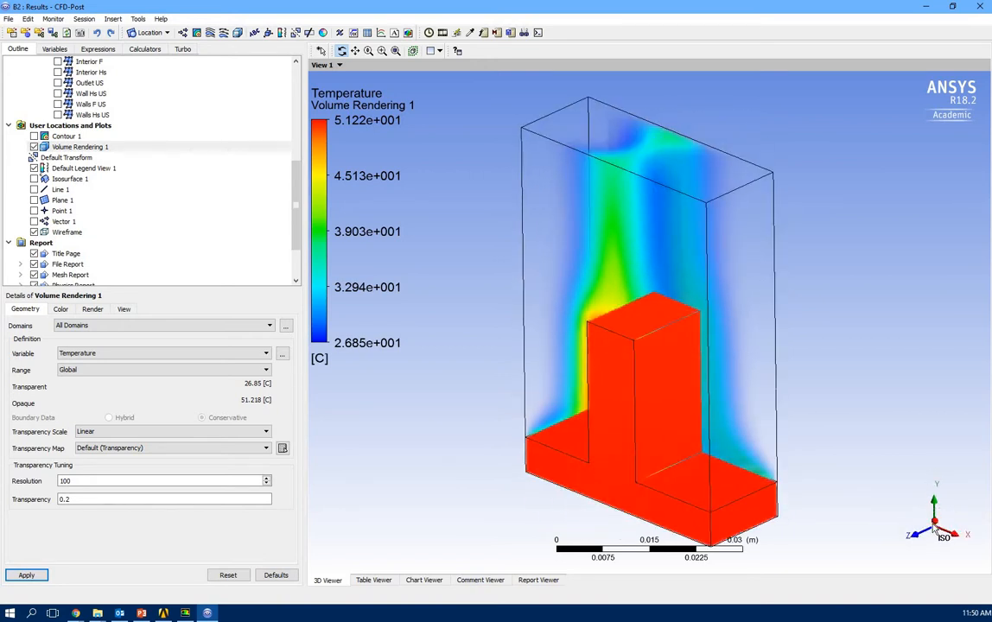
Set the volume rendering's transparency to 0.499 and orbit to inspect the result.
{"action": "left_click", "coordinate": [940, 535]}
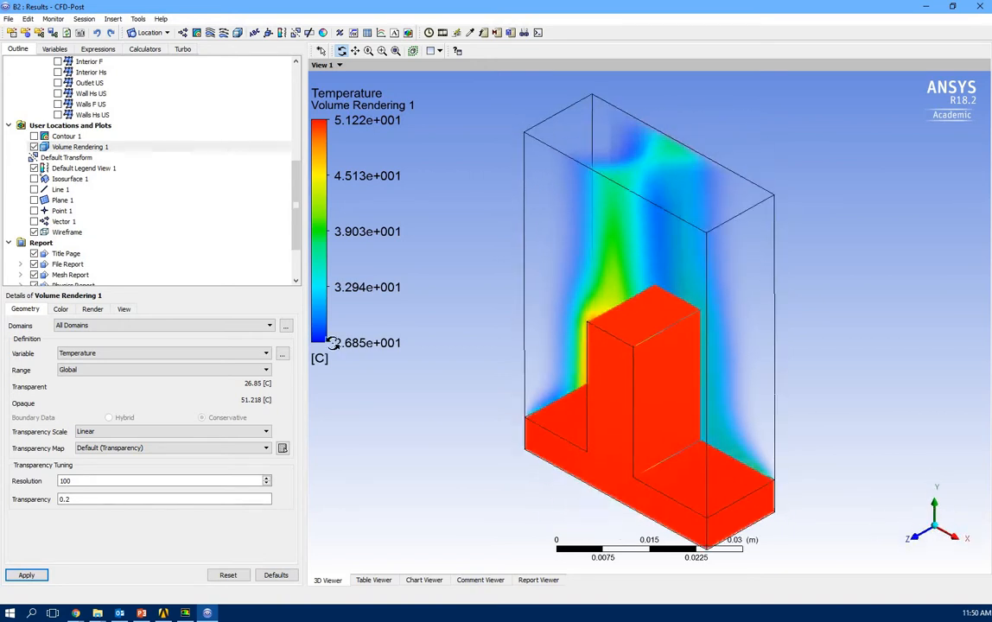
{"action": "left_click", "coordinate": [90, 500]}
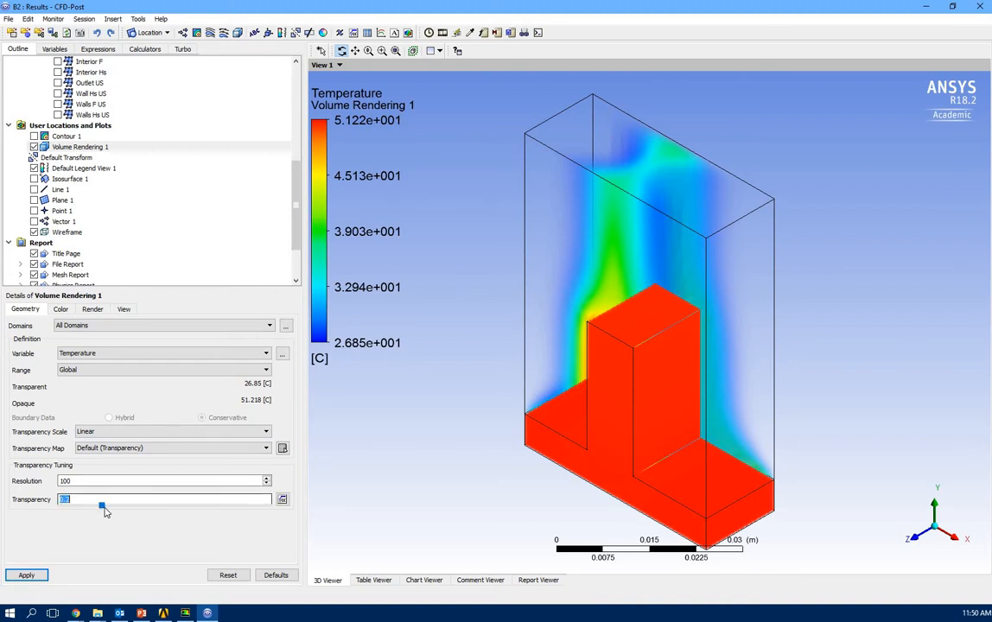
{"action": "left_click", "coordinate": [28, 574]}
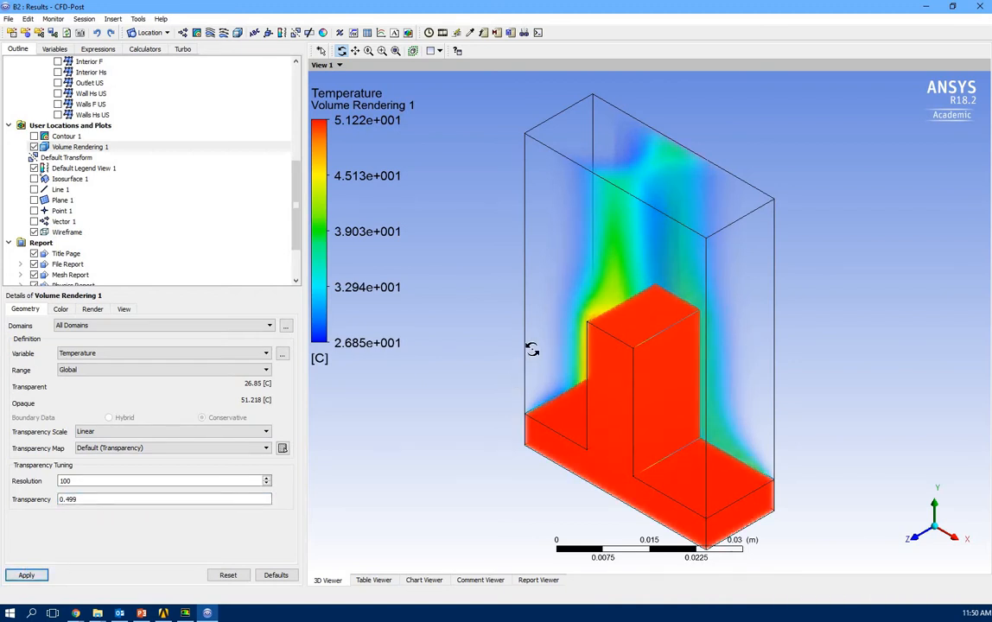
{"action": "left_click_drag", "start_coordinate": [532, 349], "coordinate": [500, 429]}
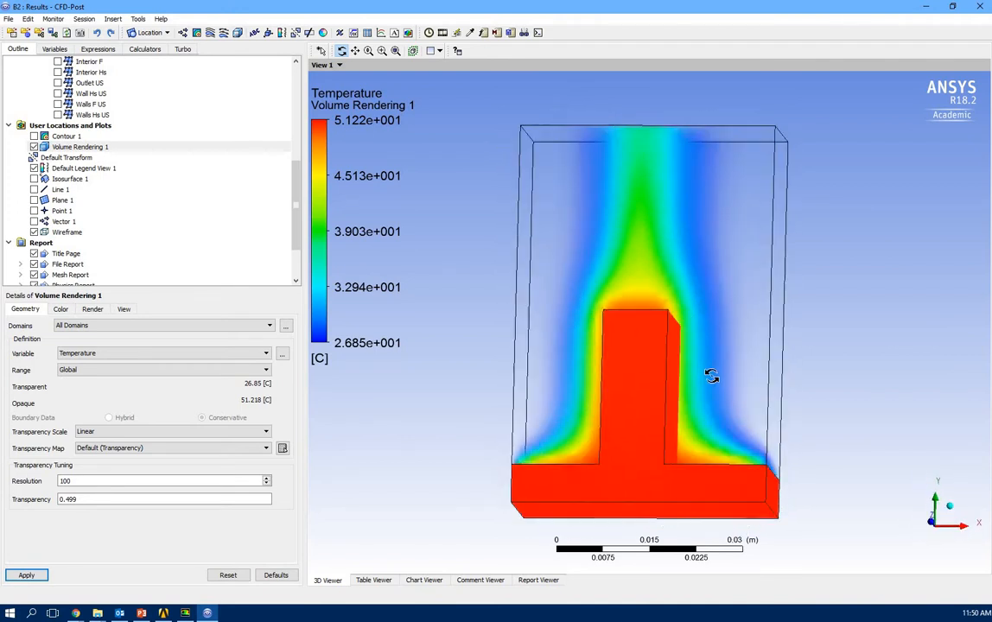
{"action": "left_click_drag", "start_coordinate": [711, 376], "coordinate": [760, 371]}
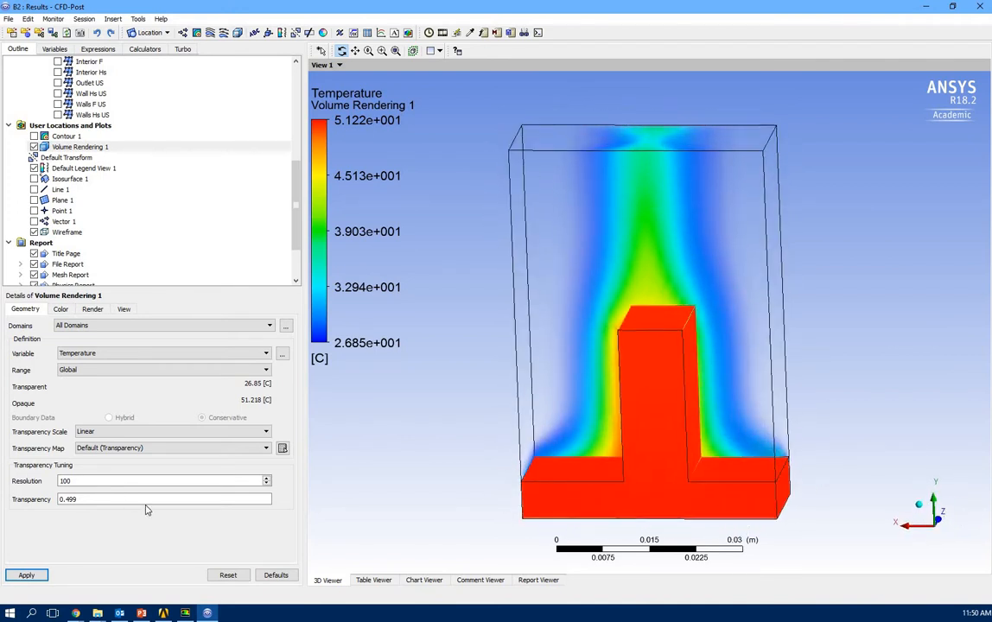
Try transparency 0.952, then set it to 0 for a solid, opaque rendering.
{"action": "left_click", "coordinate": [162, 502]}
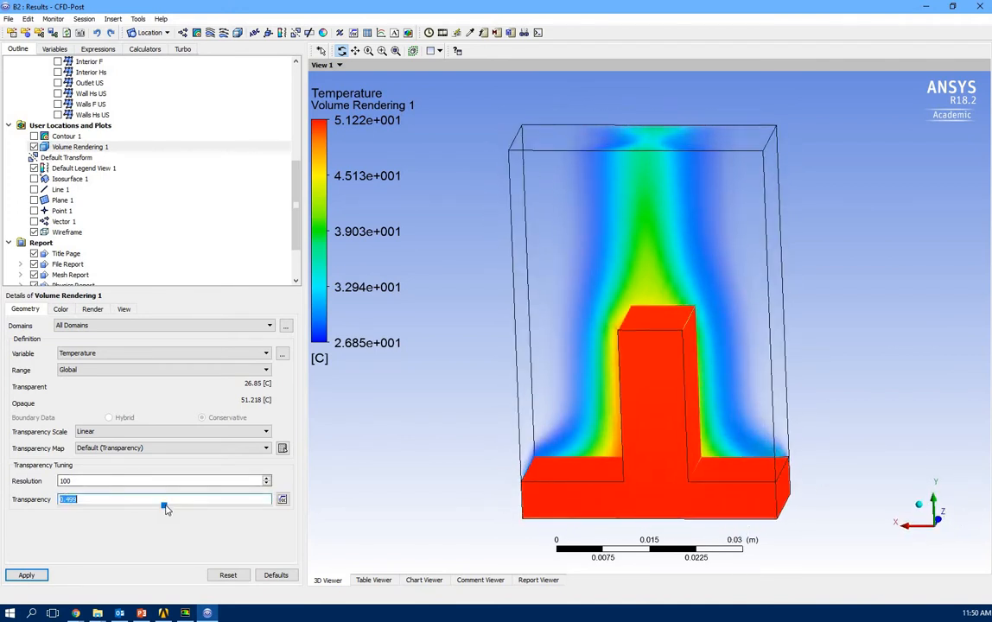
{"action": "left_click", "coordinate": [24, 574]}
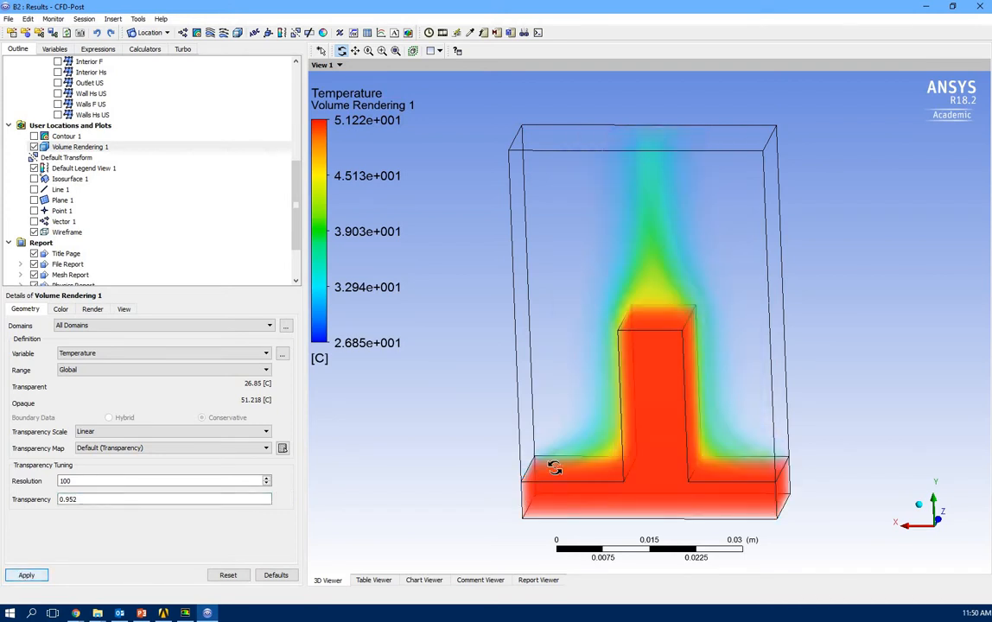
{"action": "left_click_drag", "start_coordinate": [476, 427], "coordinate": [522, 467]}
{"action": "double_click", "coordinate": [258, 503]}
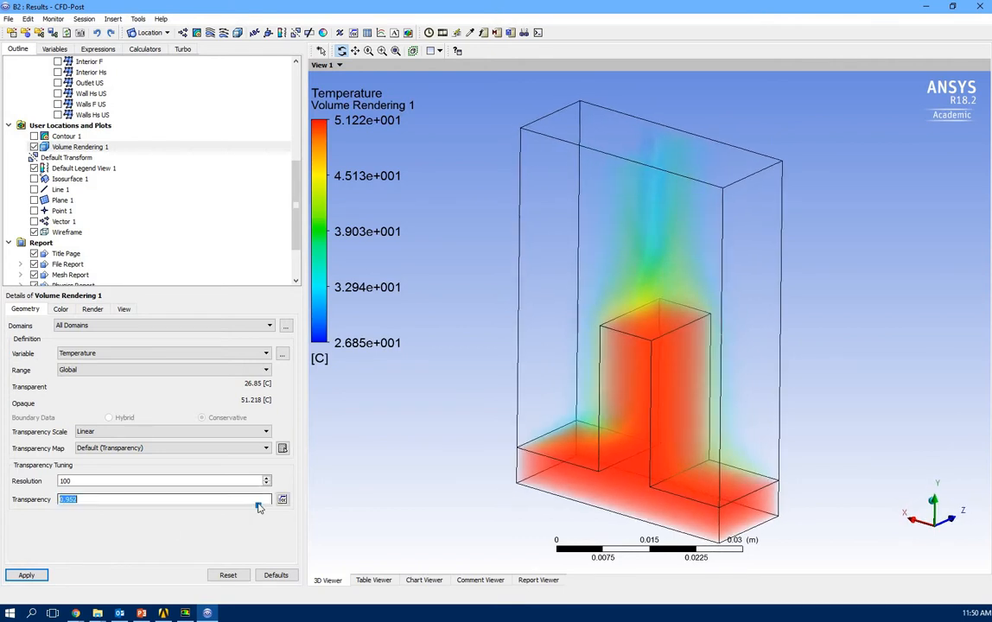
{"action": "left_click", "coordinate": [177, 506]}
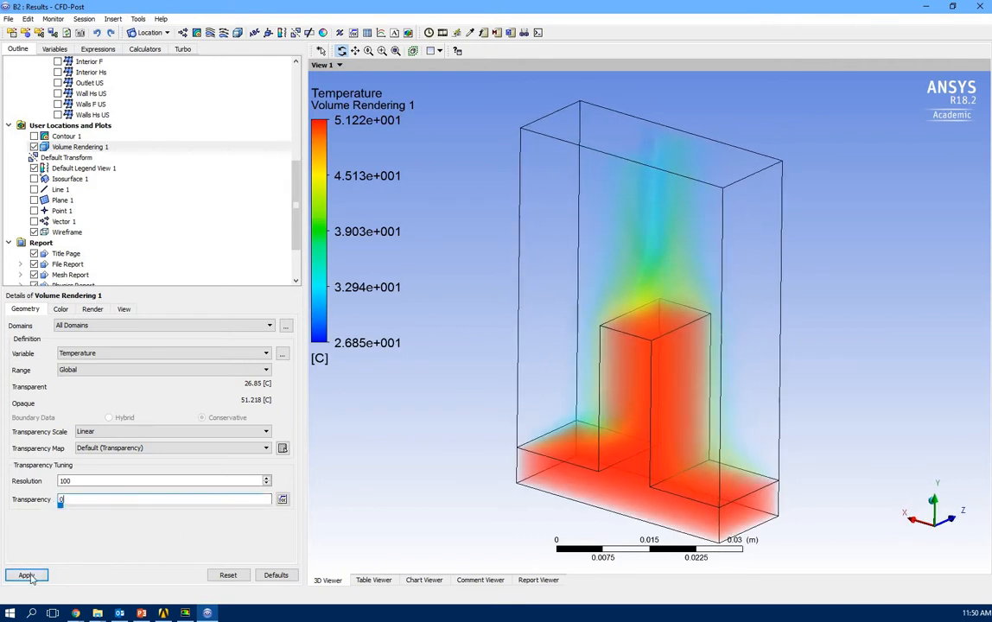
{"action": "left_click_drag", "start_coordinate": [429, 465], "coordinate": [463, 524]}
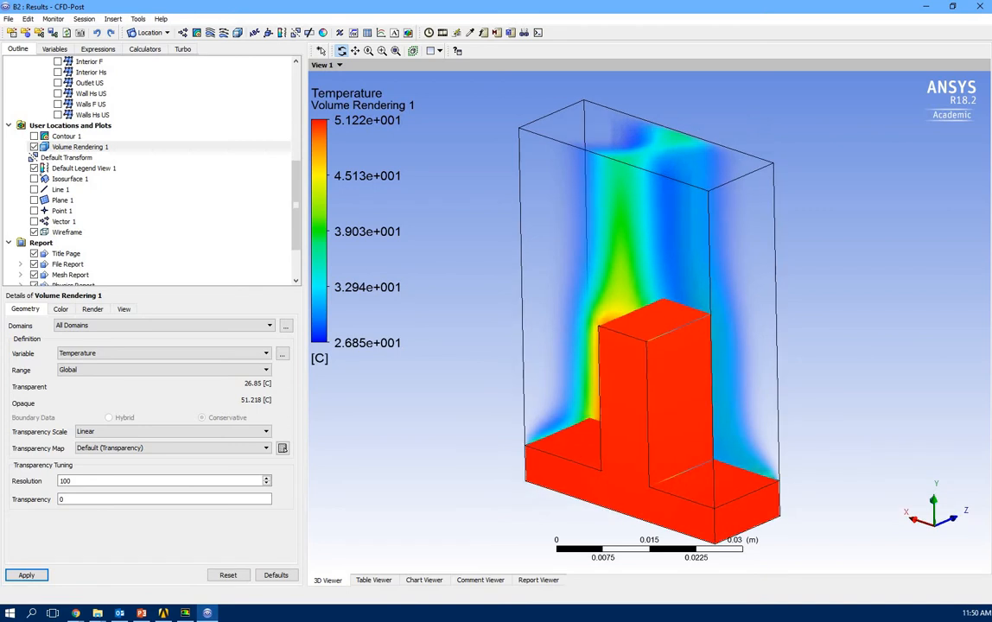